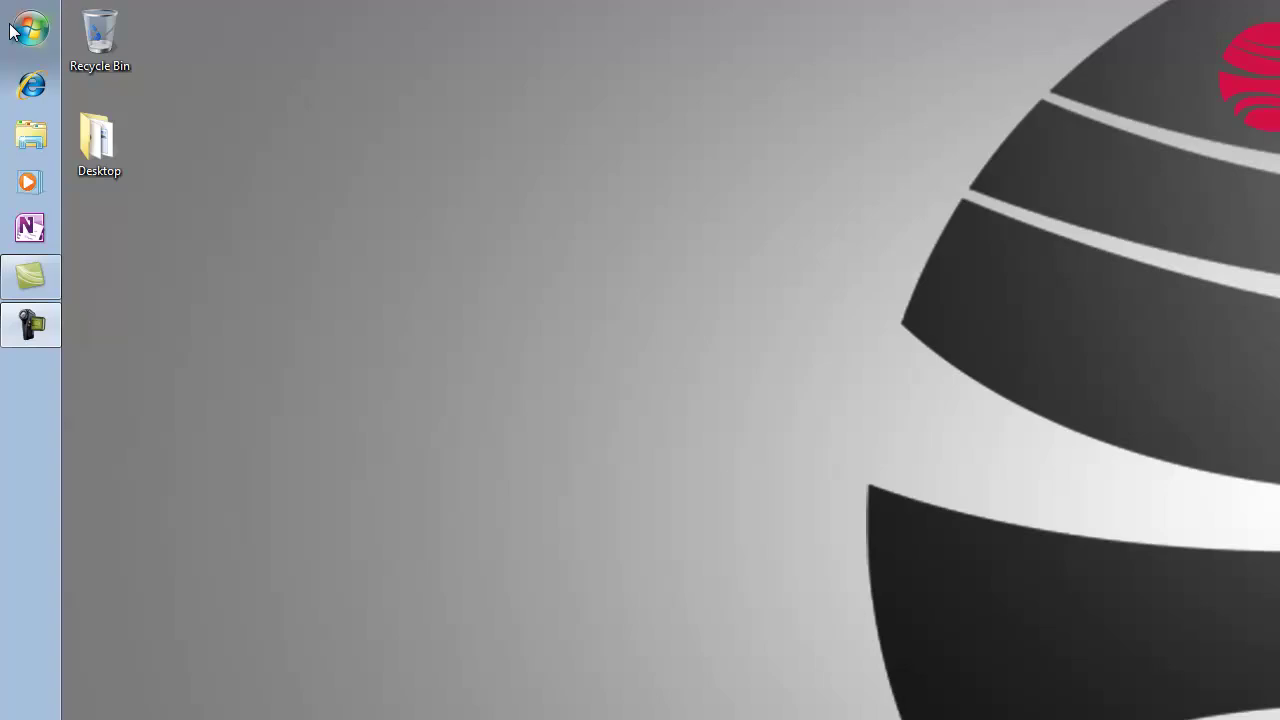
Launch CORE 7 with the Empty Repository
click(12, 30)
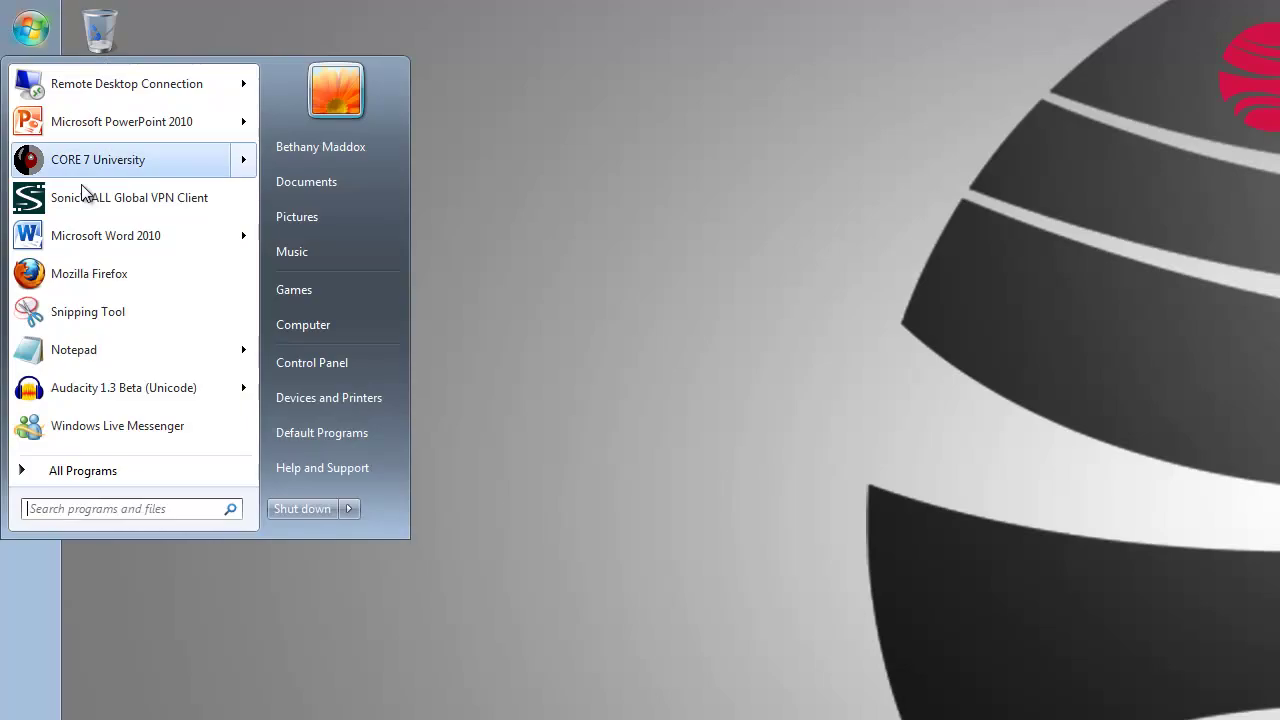
click(135, 471)
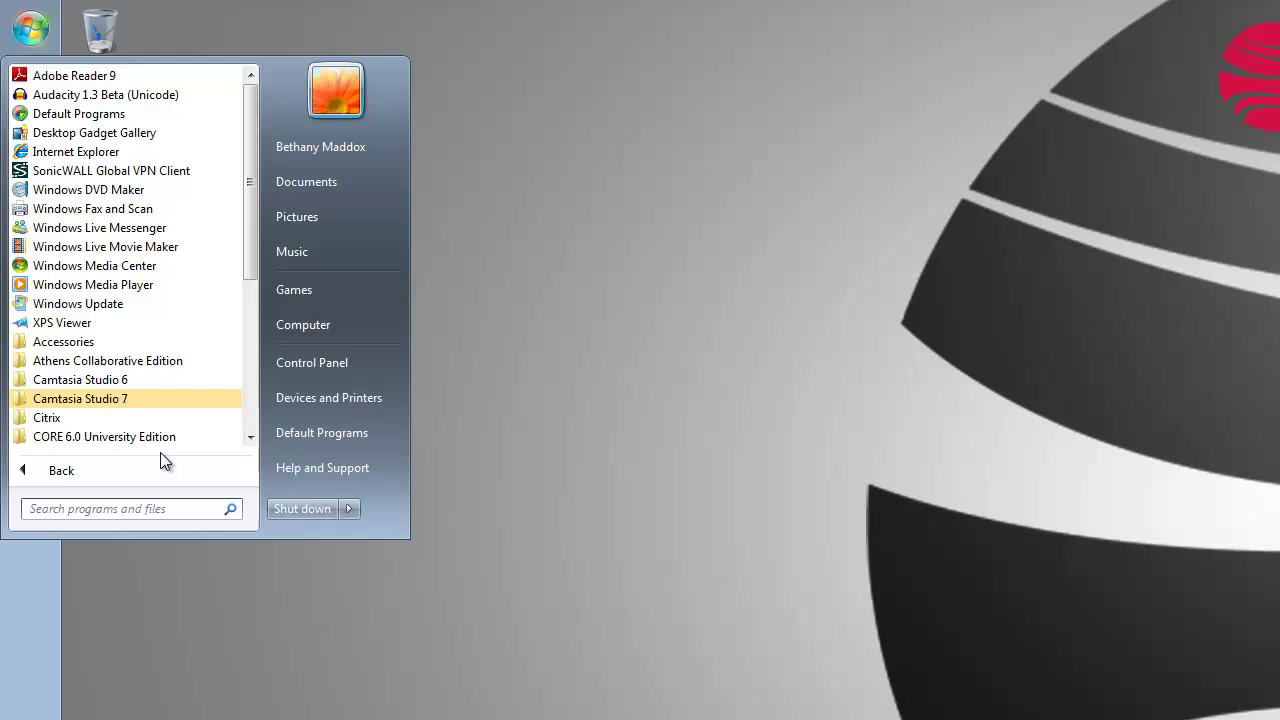
scroll(120, 410, down, 2)
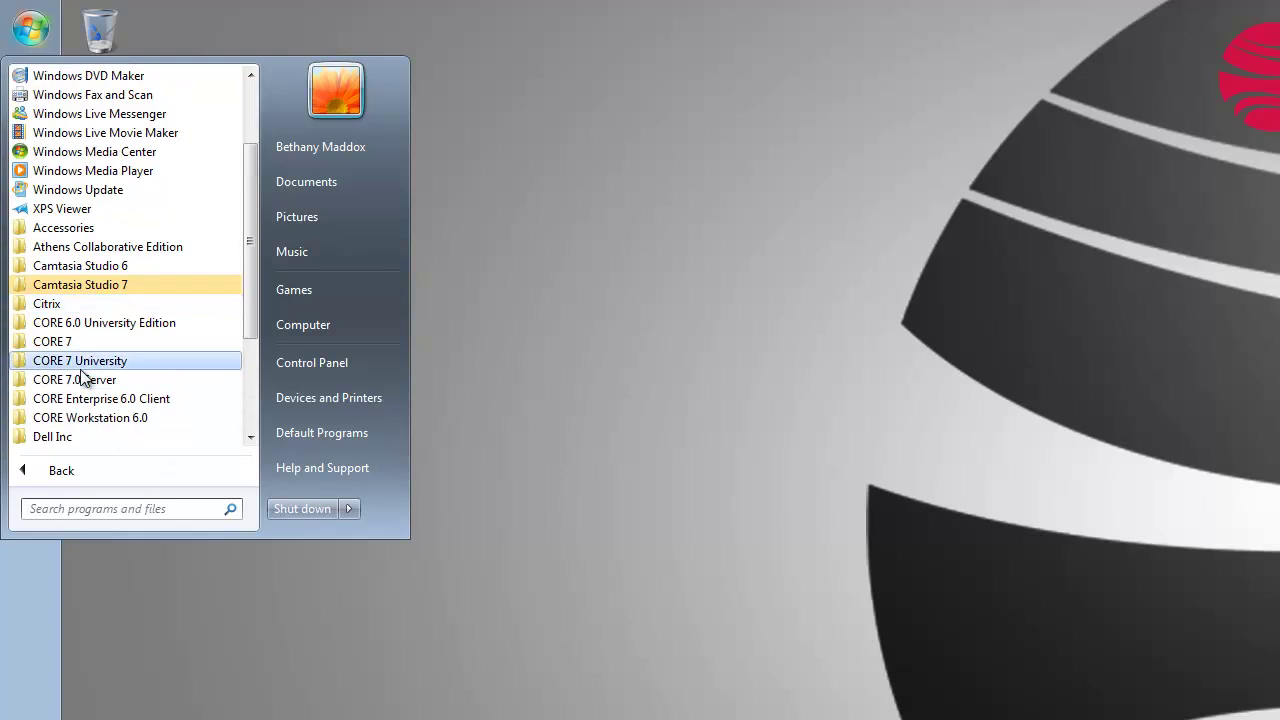
click(80, 345)
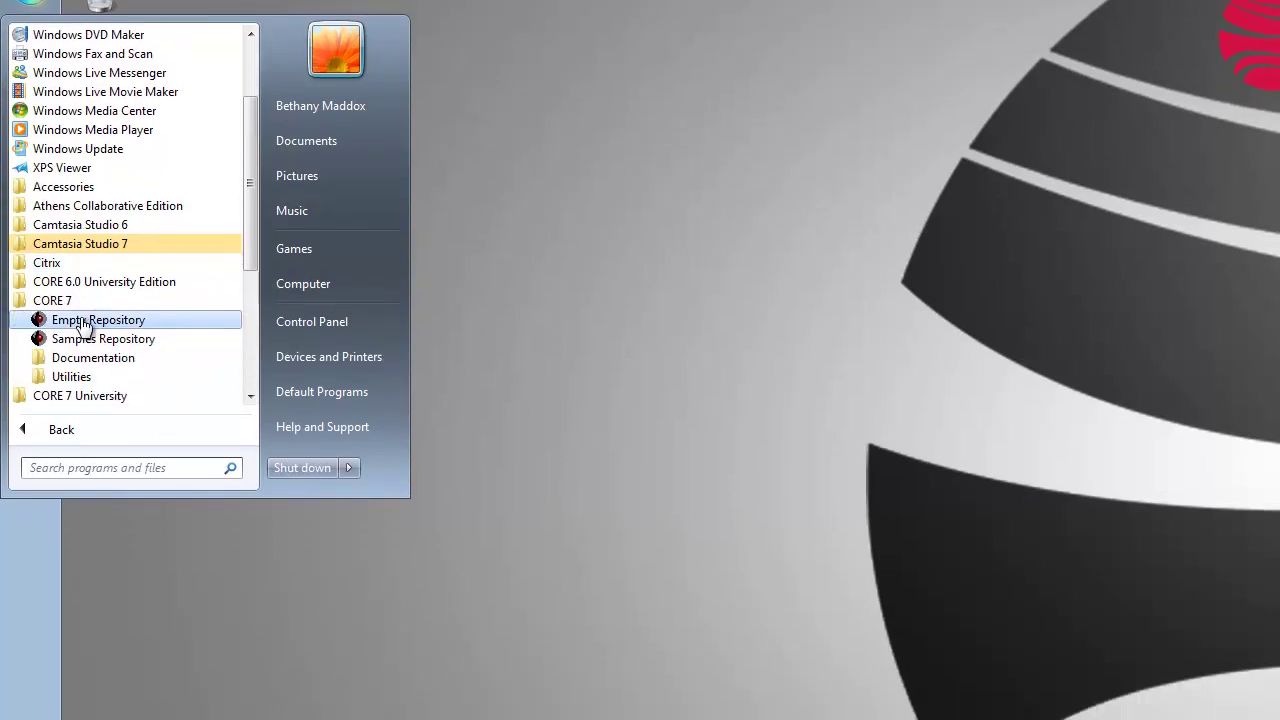
click(84, 308)
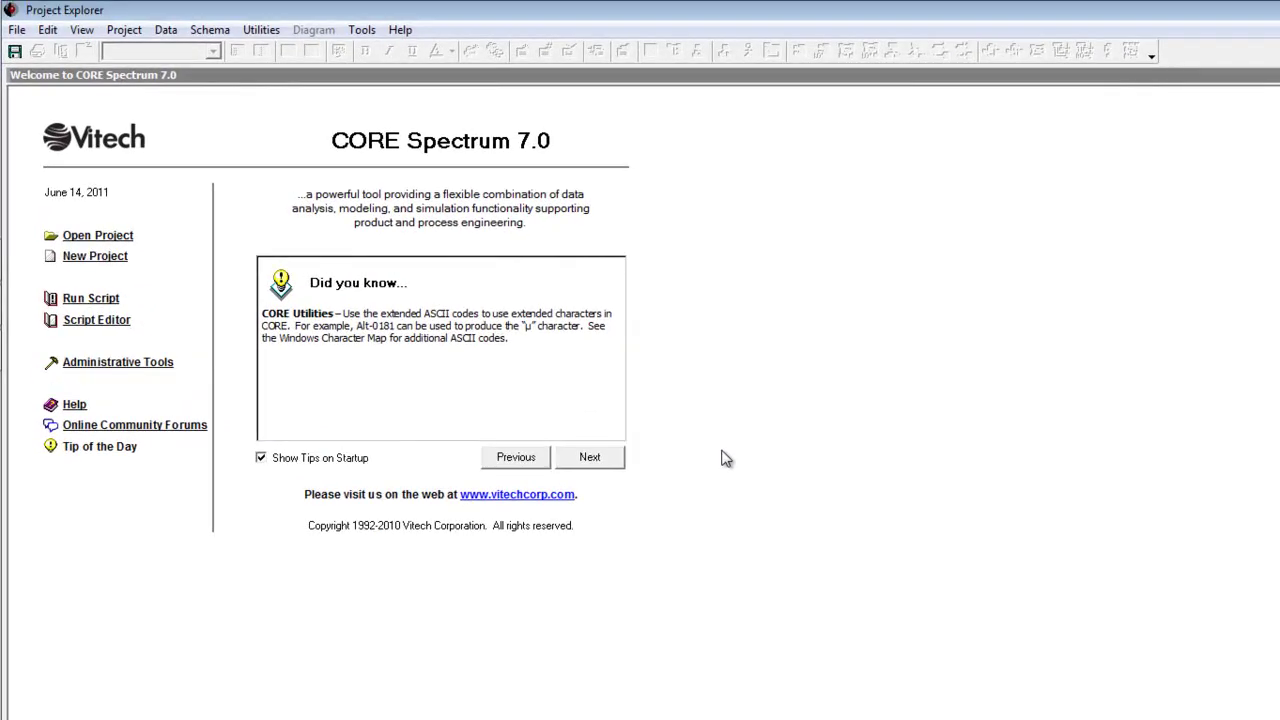
Start importing the AutoLinkGuidedTour XML file from the CORE 7 Samples folder
click(17, 30)
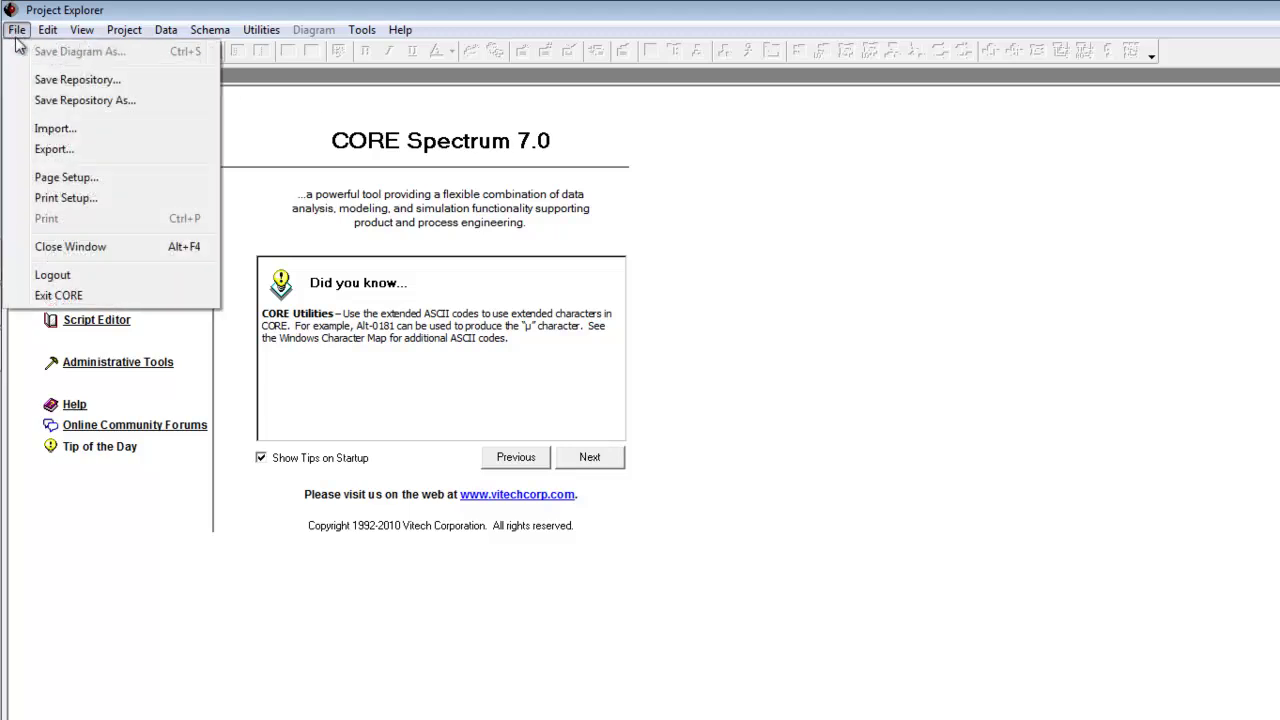
click(40, 135)
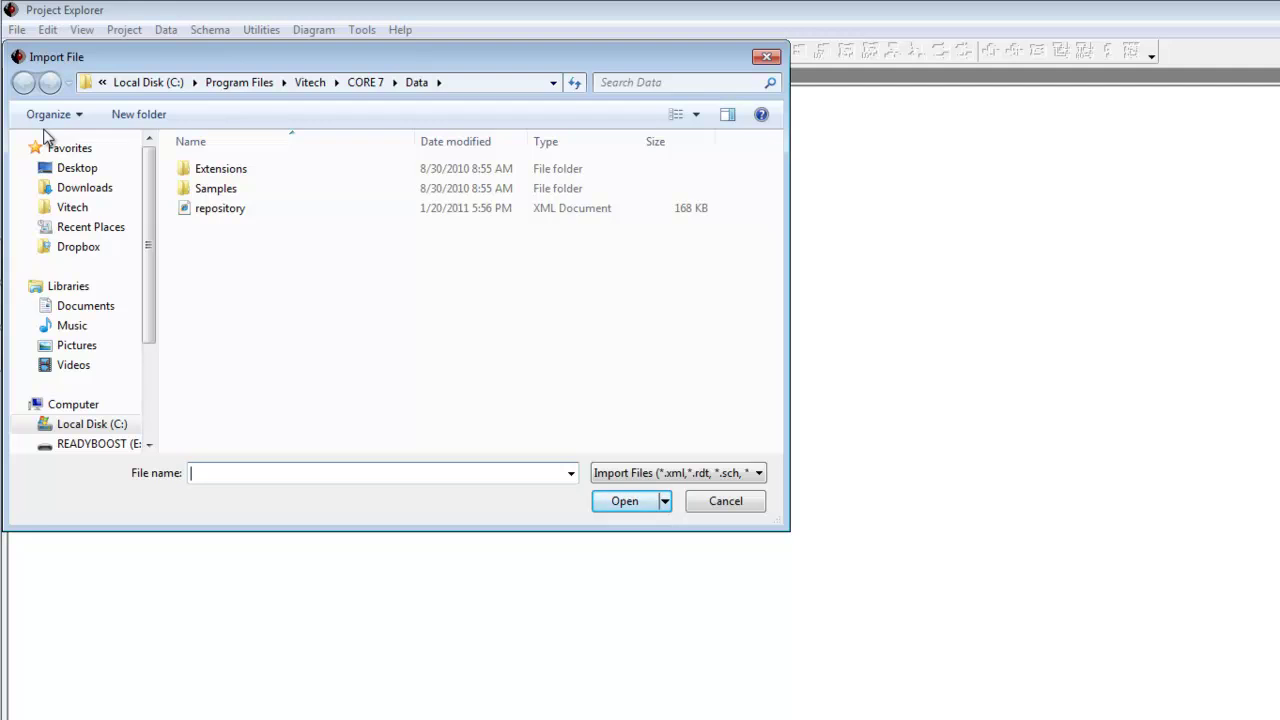
click(197, 191)
double_click(197, 191)
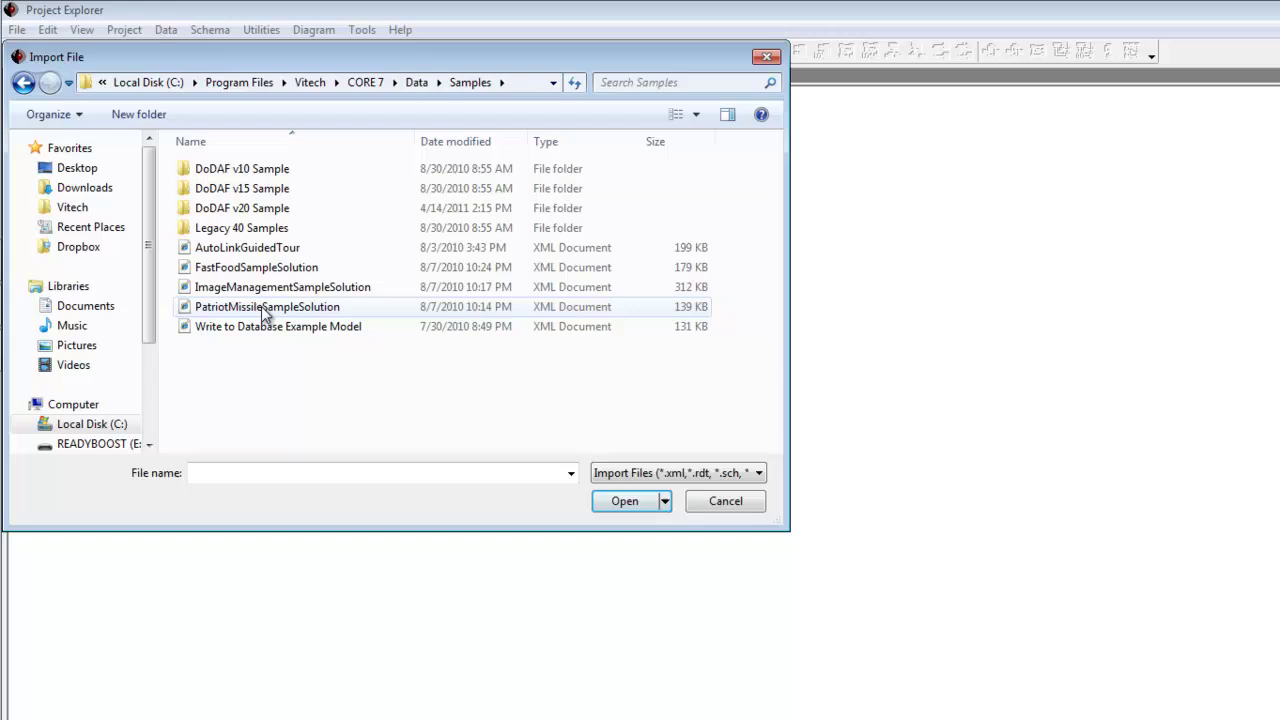
click(299, 255)
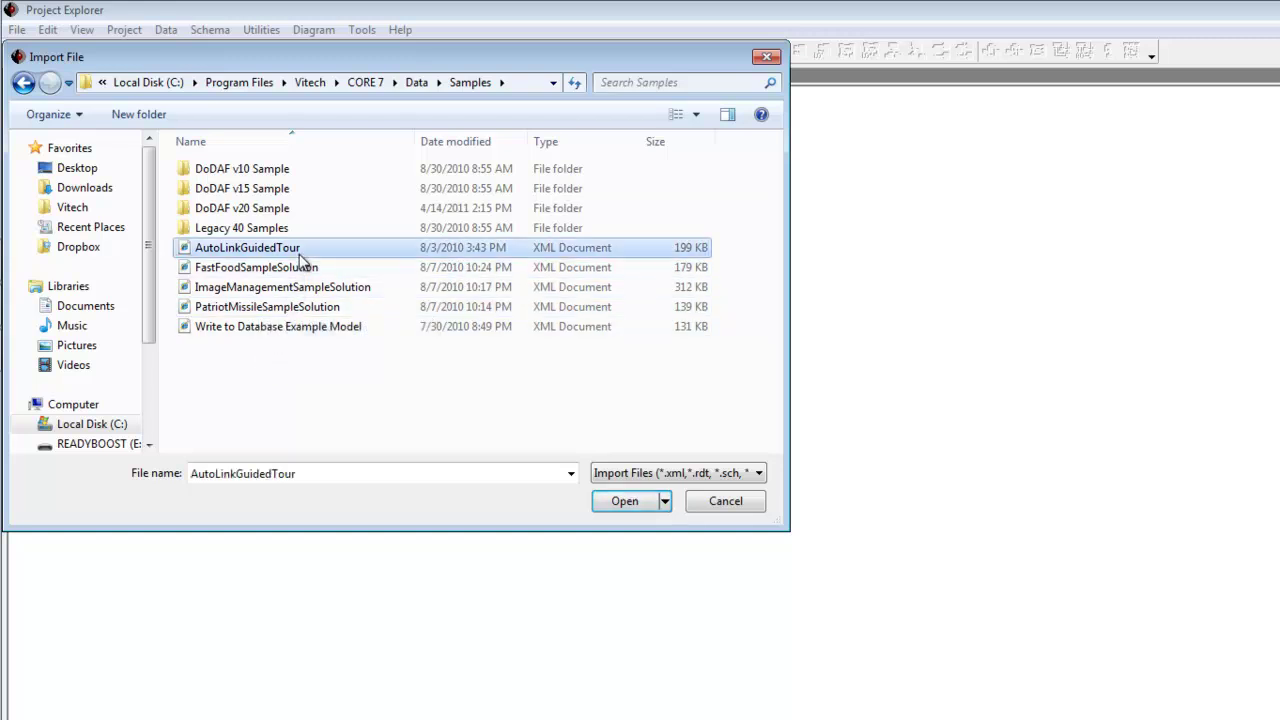
click(625, 501)
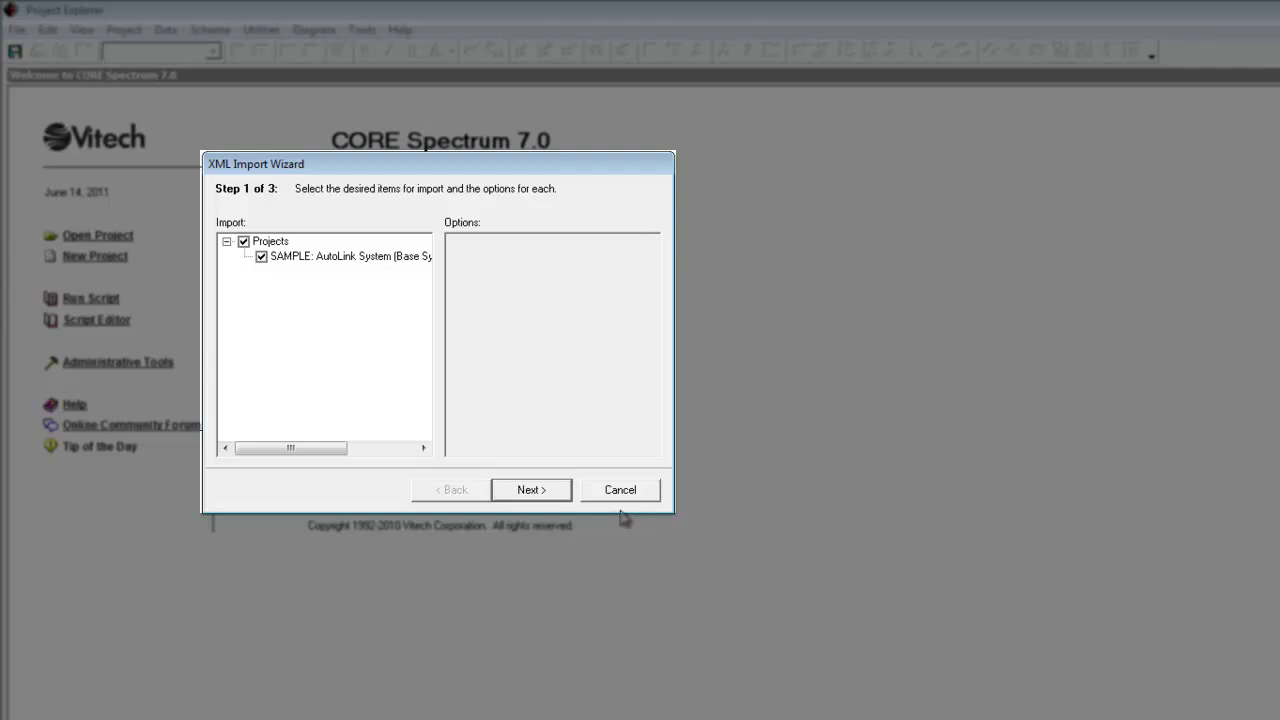
Import the SAMPLE: AutoLink System project as a new project in the local EmptyRepository
click(535, 492)
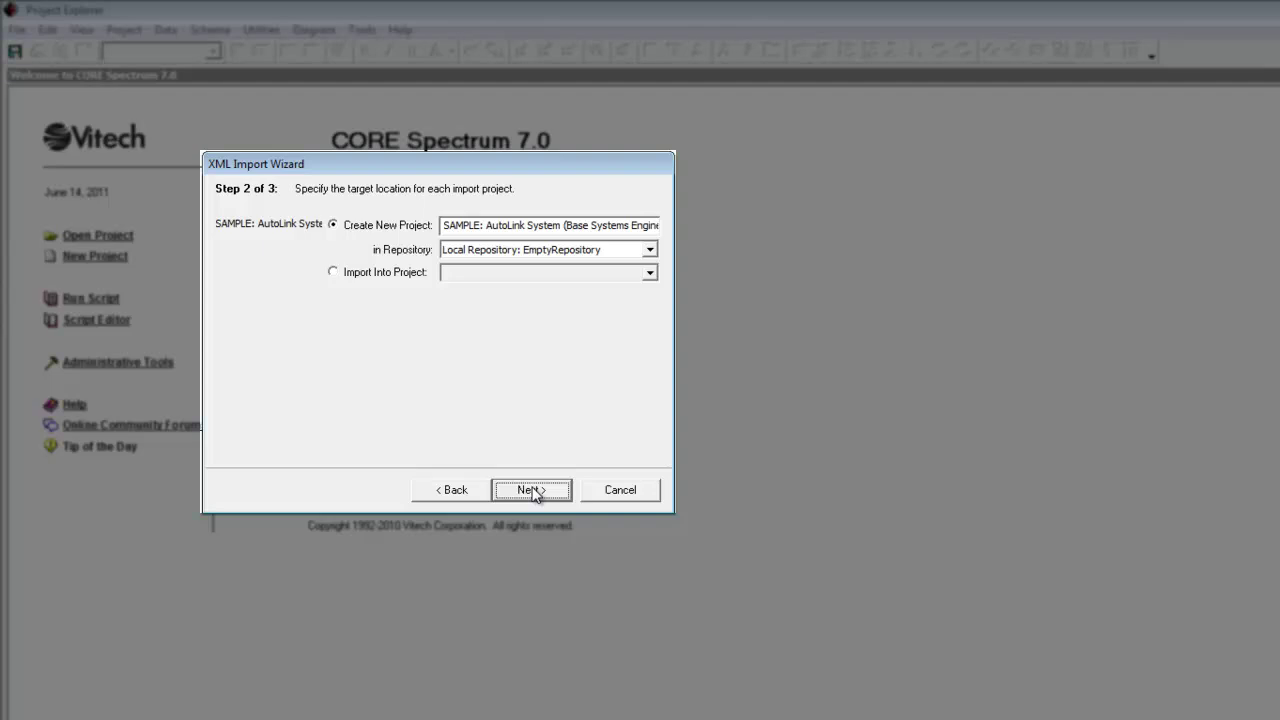
click(532, 490)
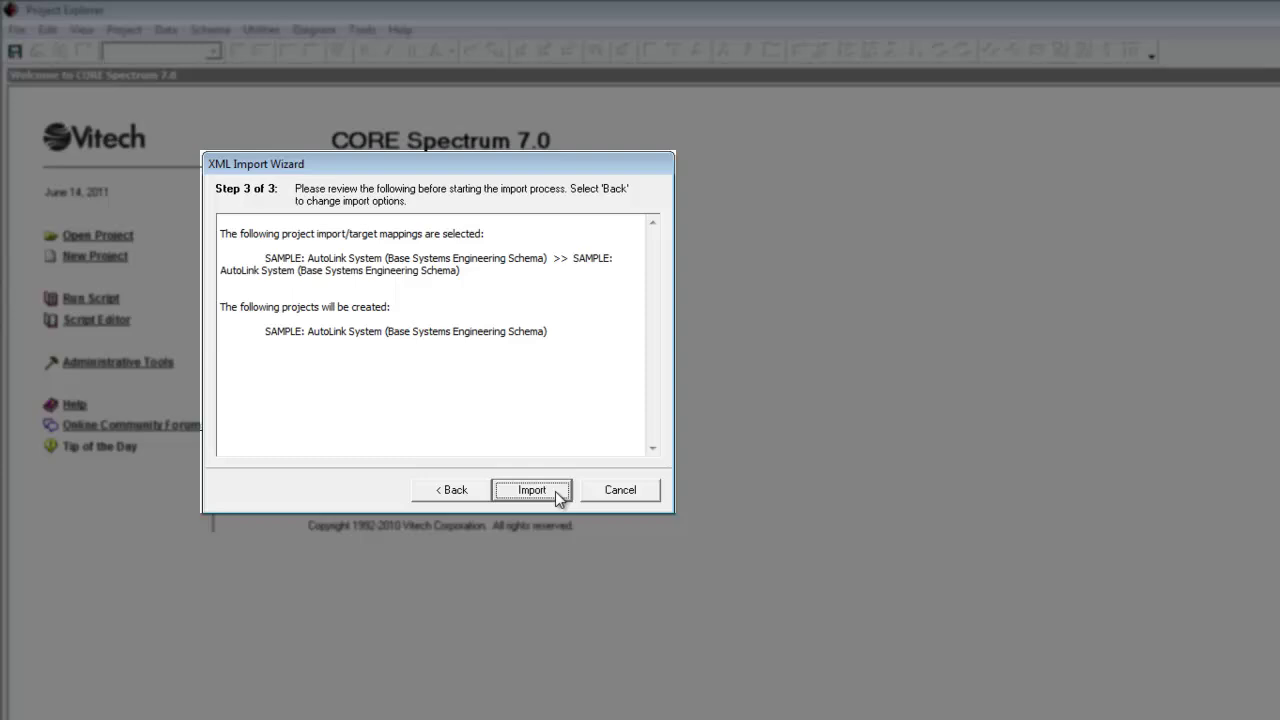
click(555, 491)
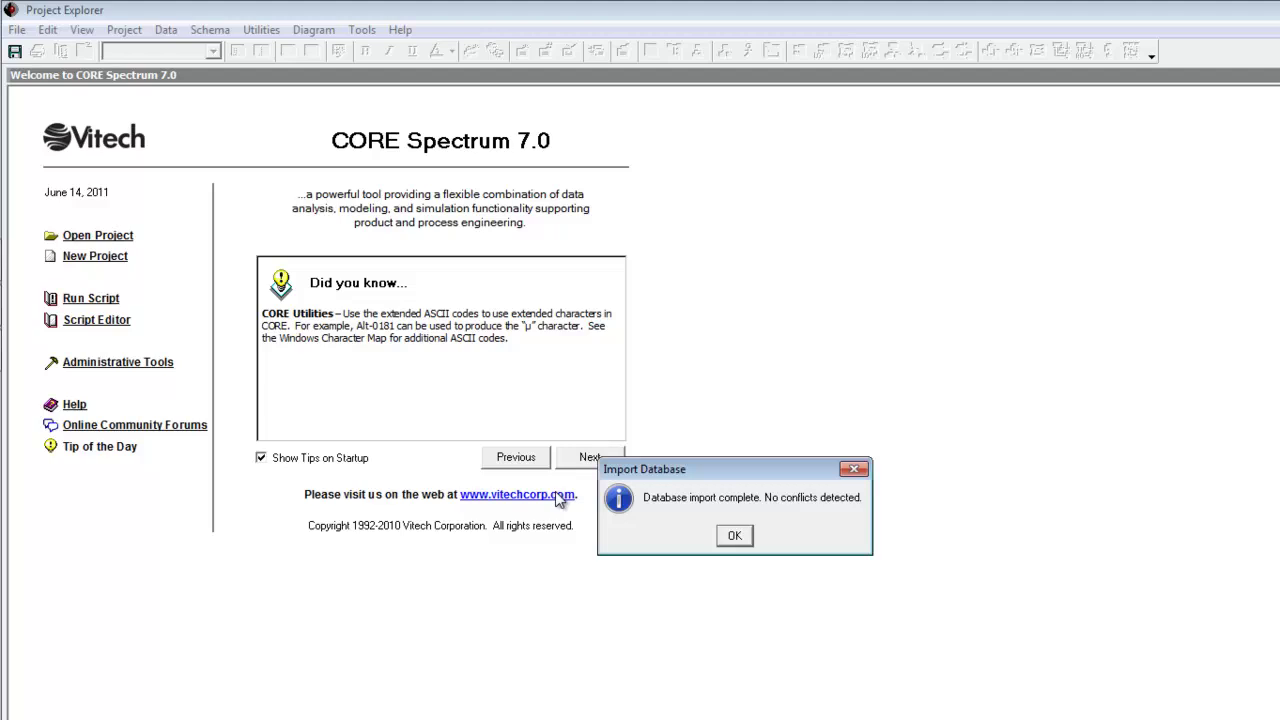
click(737, 537)
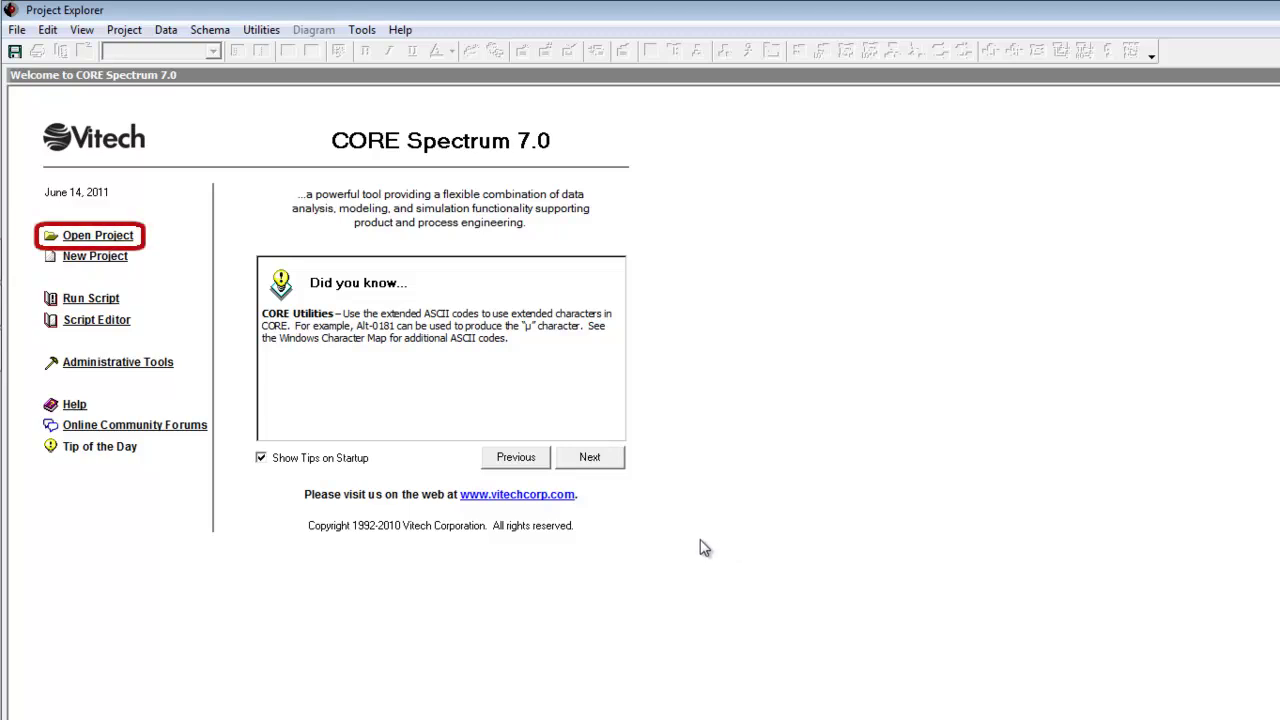
Open the SAMPLE: AutoLink System project and display the function 4.2 Alert Customer Support
click(112, 242)
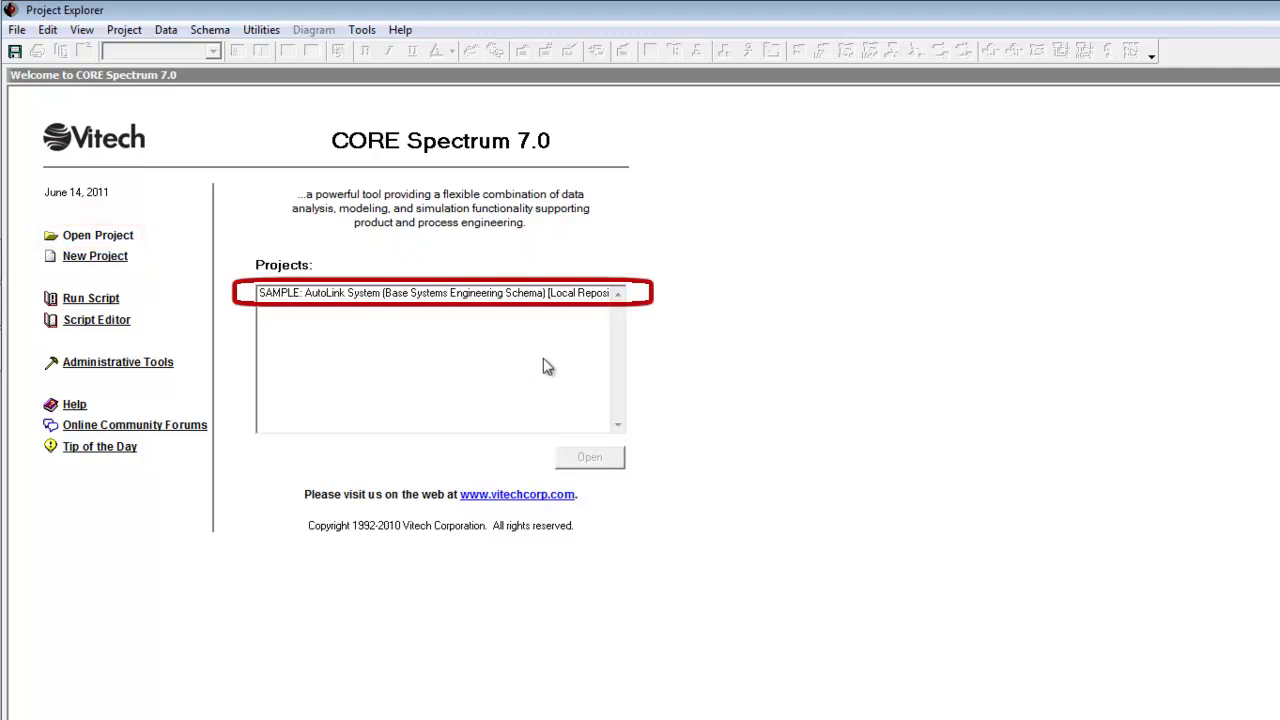
double_click(414, 293)
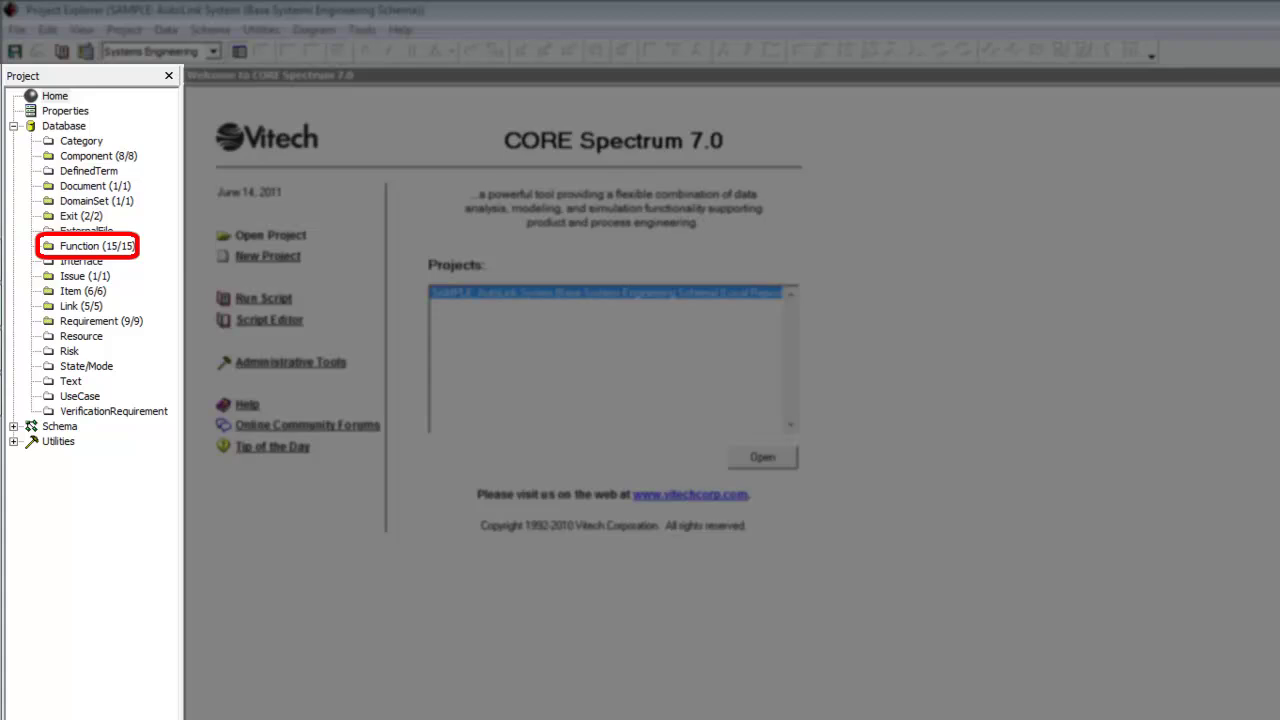
click(86, 247)
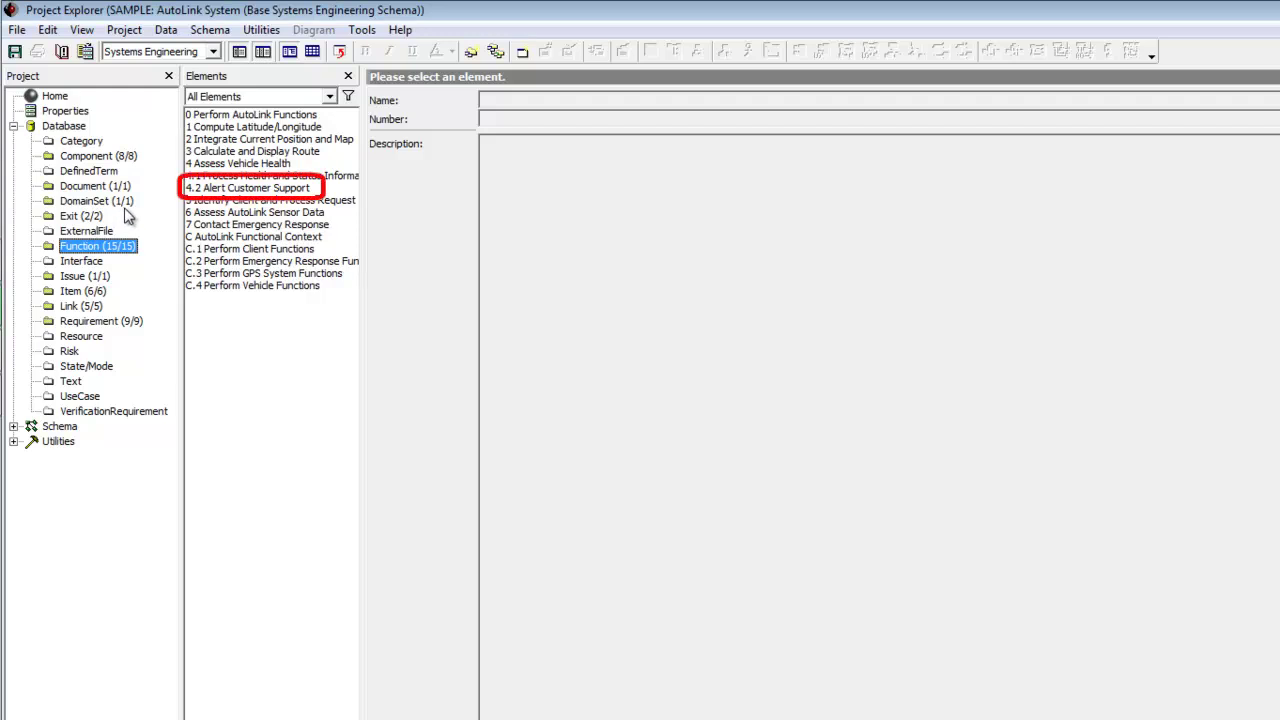
click(222, 188)
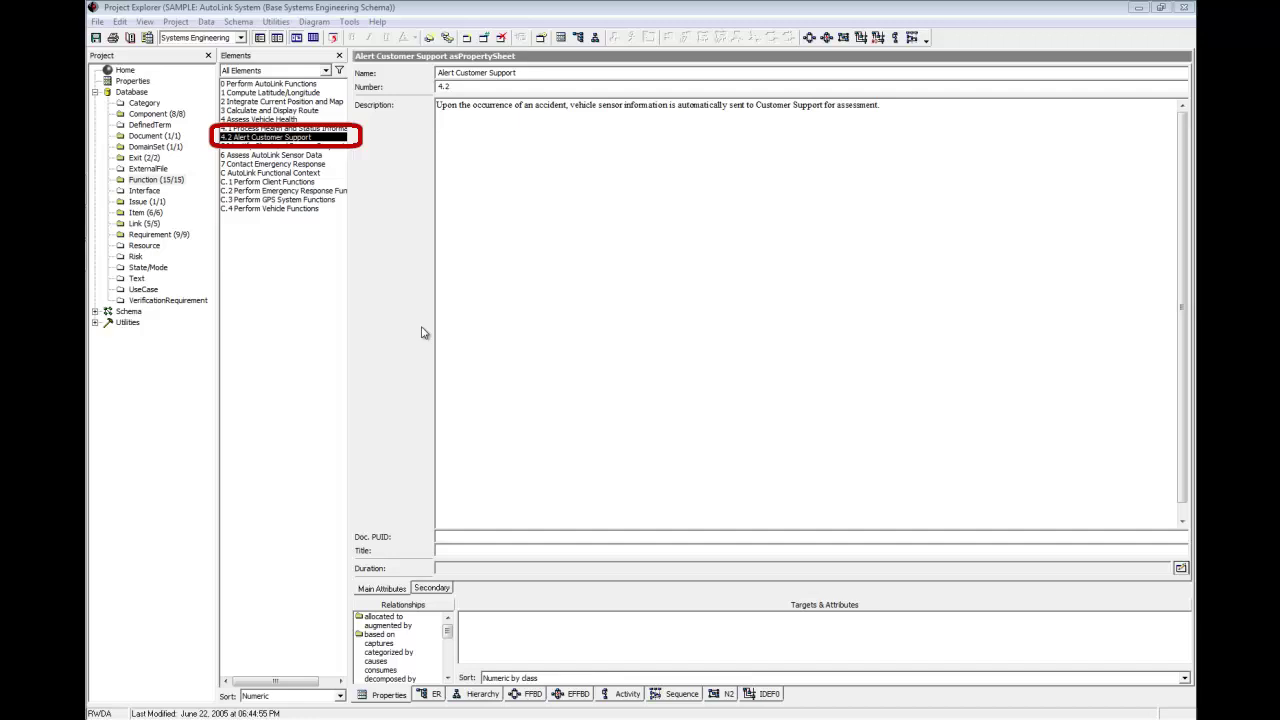
Open the property sheet of Alert Customer Support in its own maximized window and review its secondary and main attributes
double_click(272, 138)
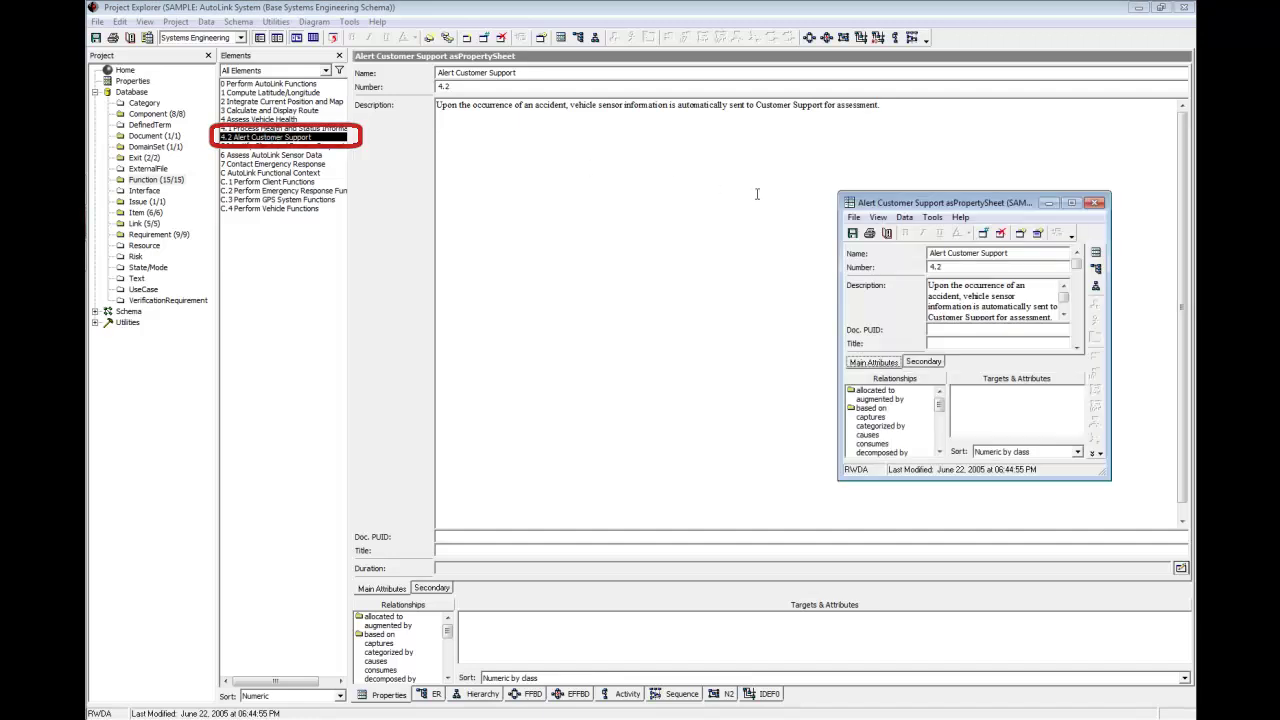
click(1080, 206)
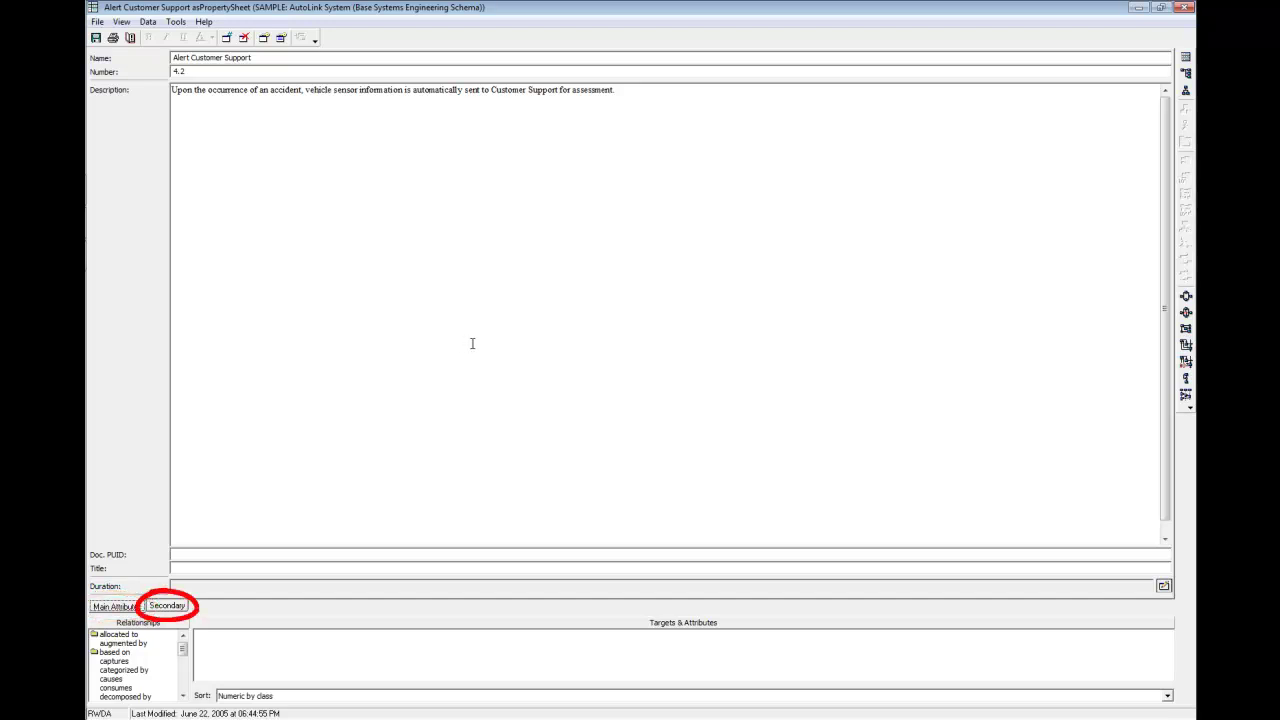
click(176, 607)
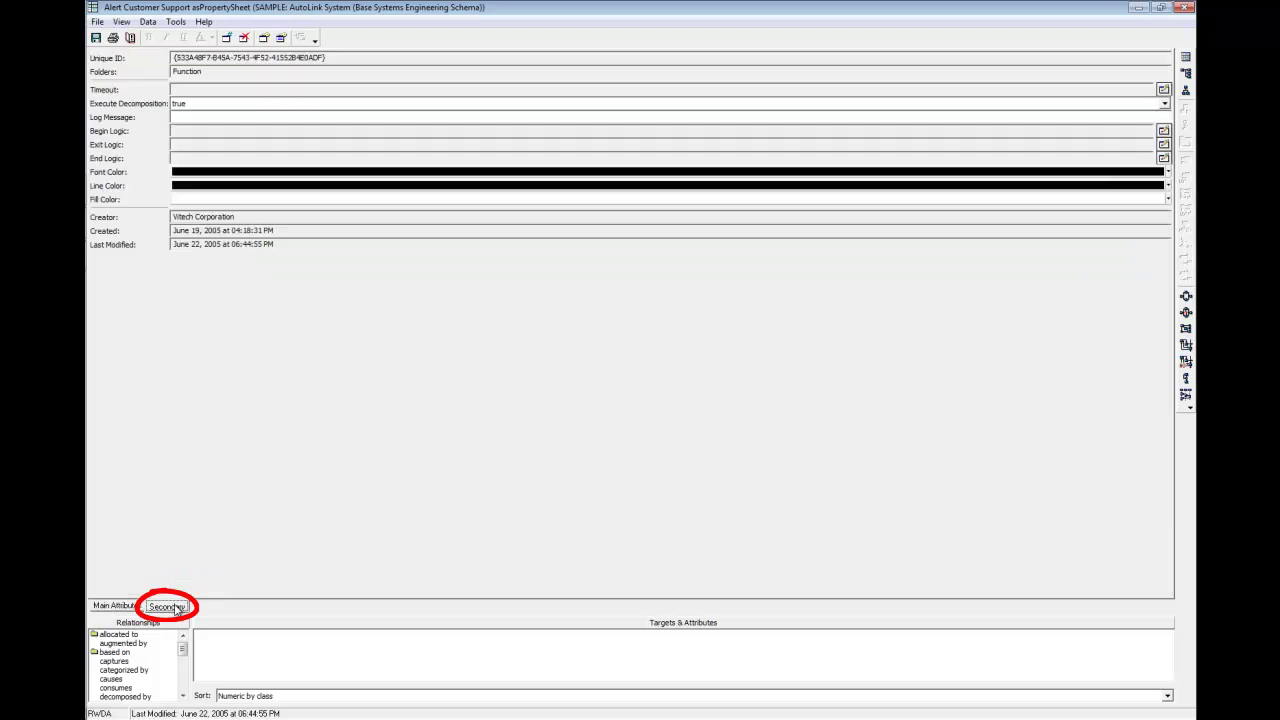
click(111, 606)
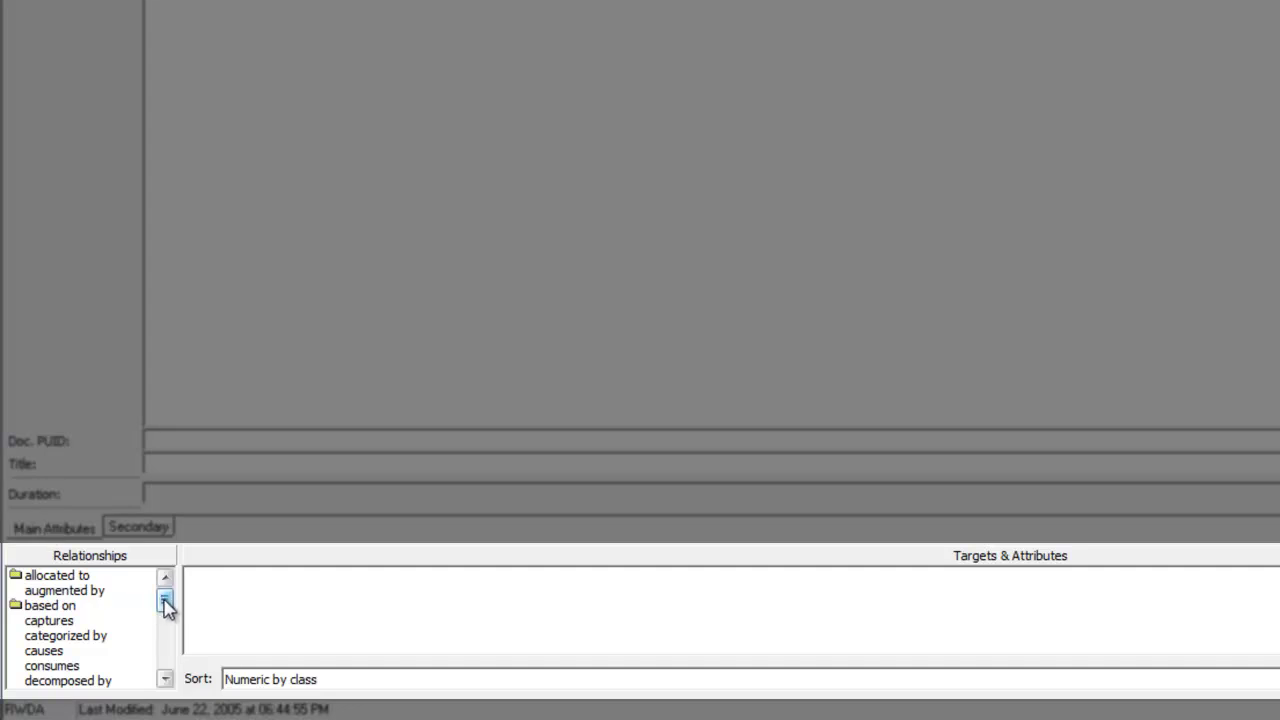
Review the targets and attributes of the function's "allocated to" relationship, and close the separate property sheet window
mouse_move(166, 608)
mouse_down()
mouse_move(166, 680)
mouse_move(174, 598)
mouse_up()
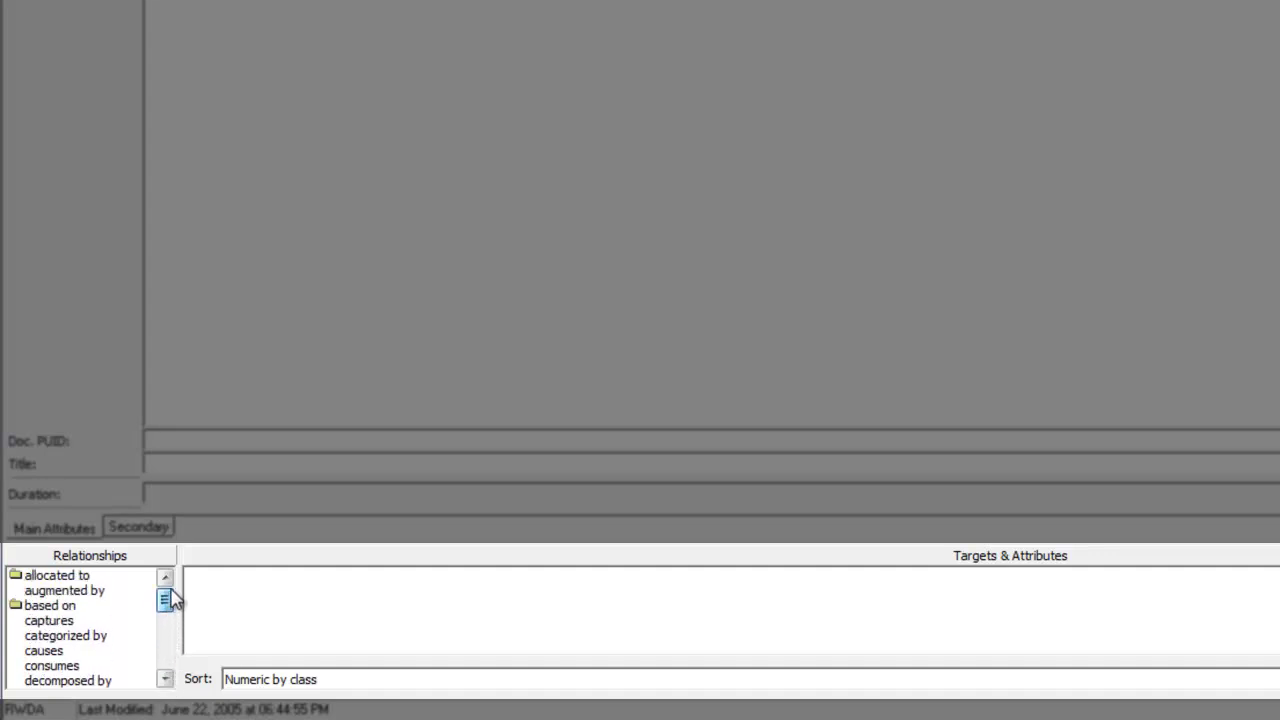
click(60, 578)
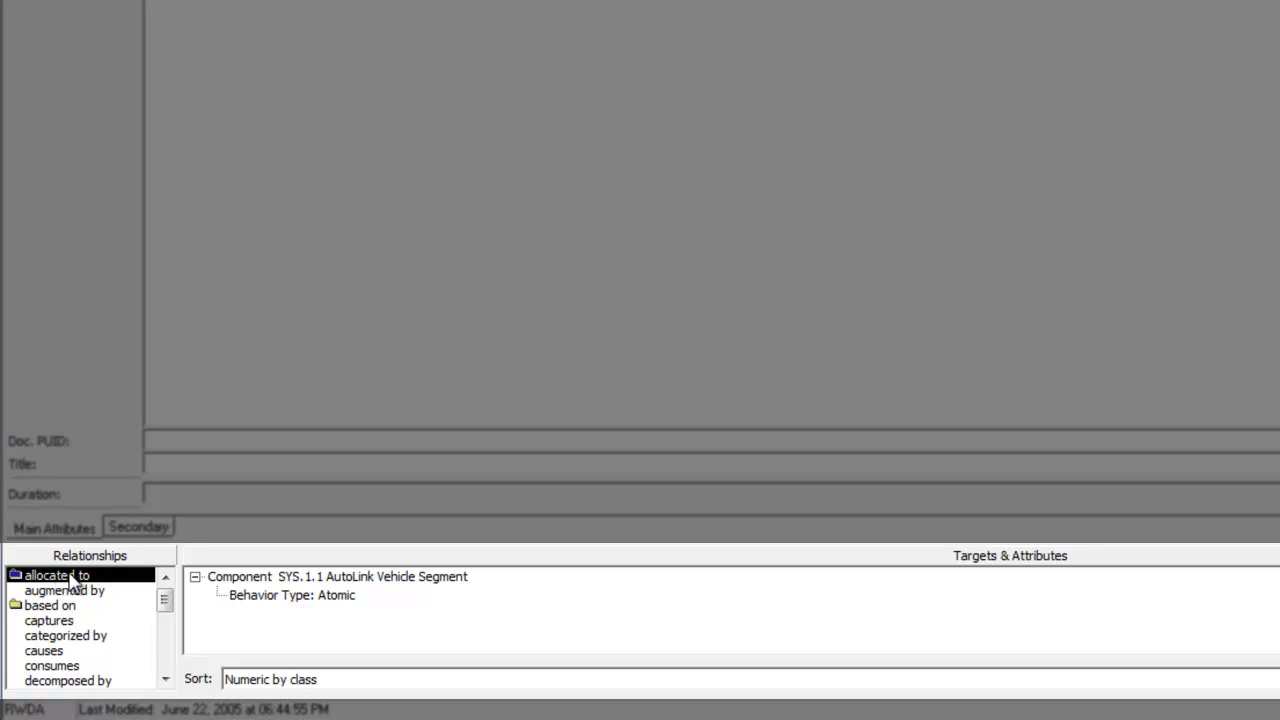
click(196, 578)
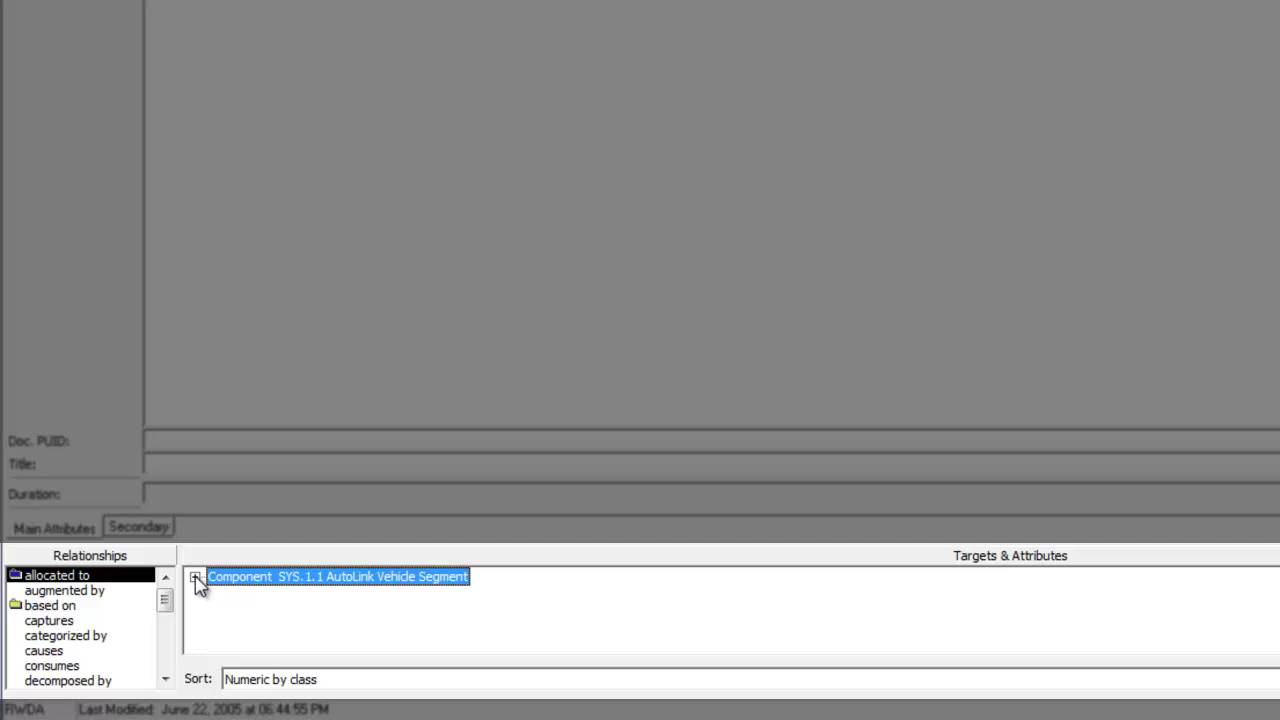
click(196, 578)
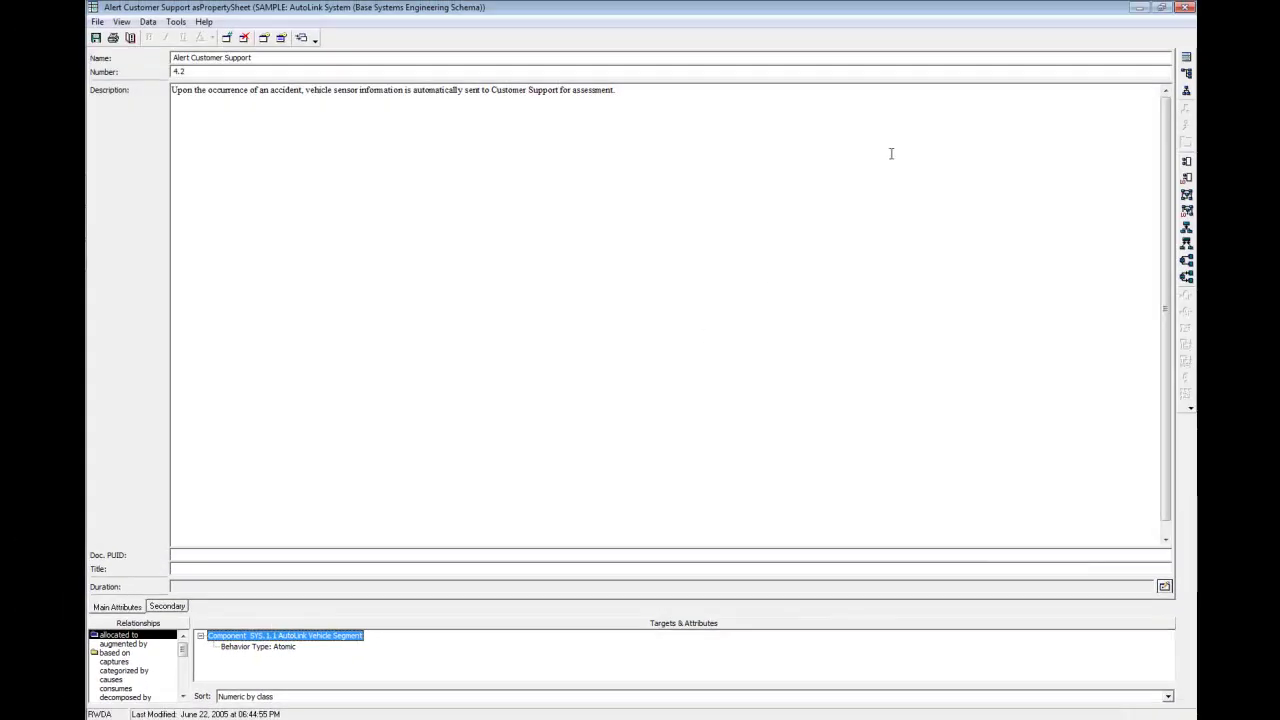
click(1185, 7)
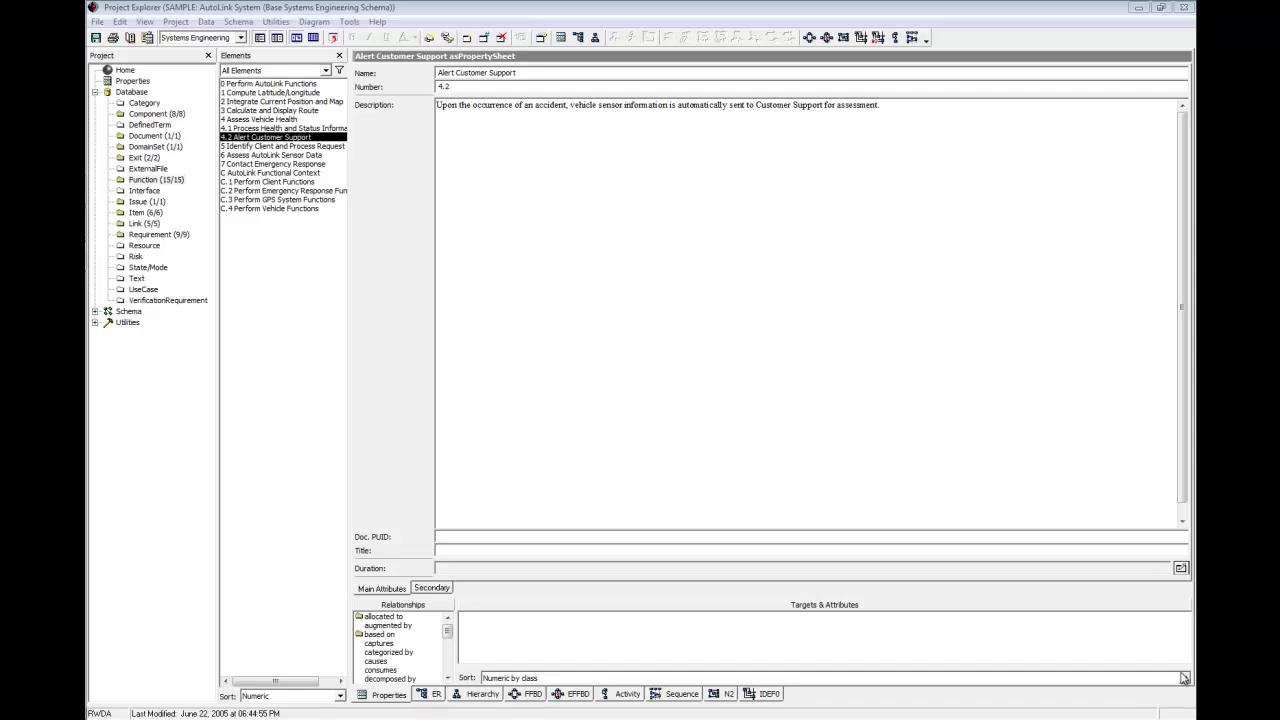
Show the ER diagram of Alert Customer Support, expand its Component elements and enlarge the diagram elements area
click(437, 694)
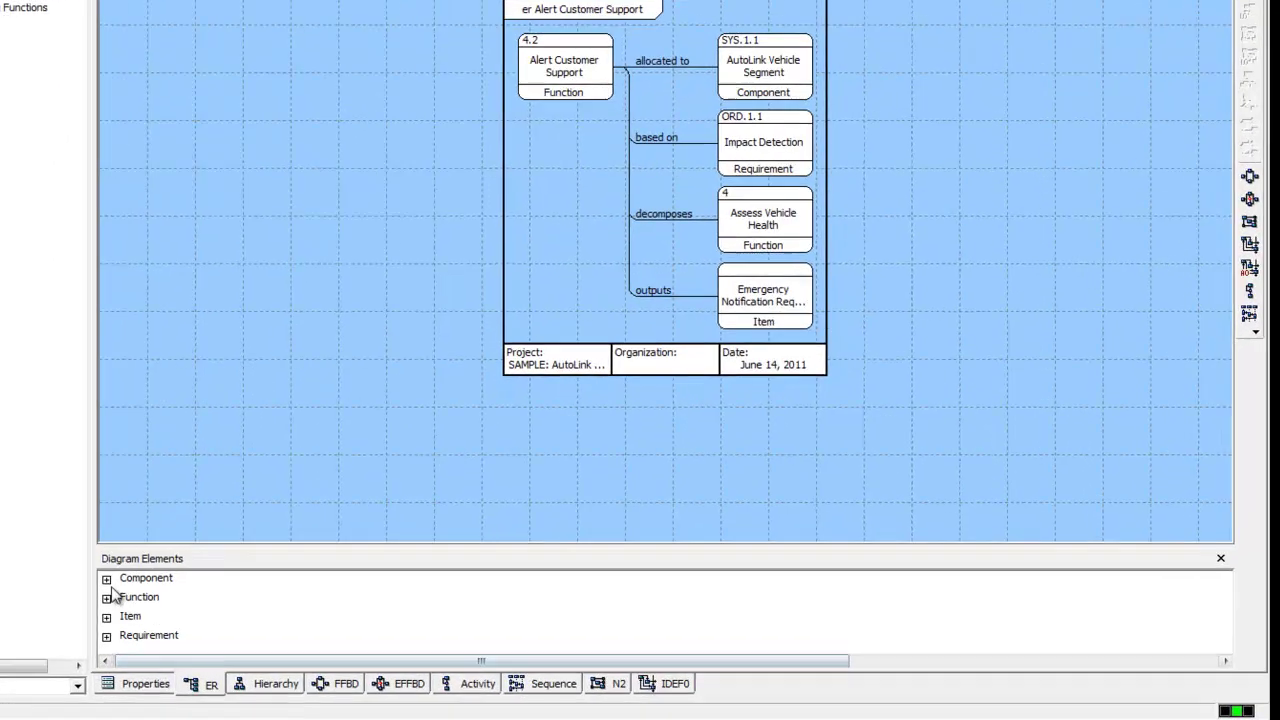
click(361, 618)
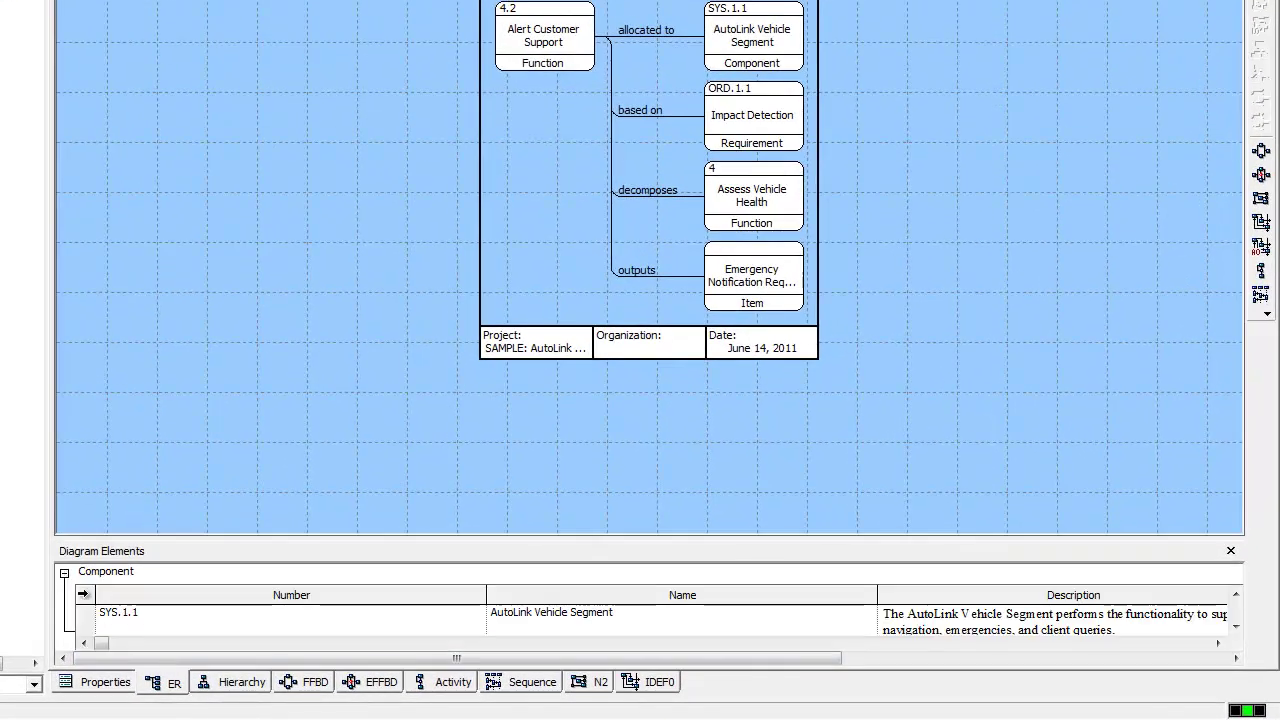
drag(126, 538, 138, 455)
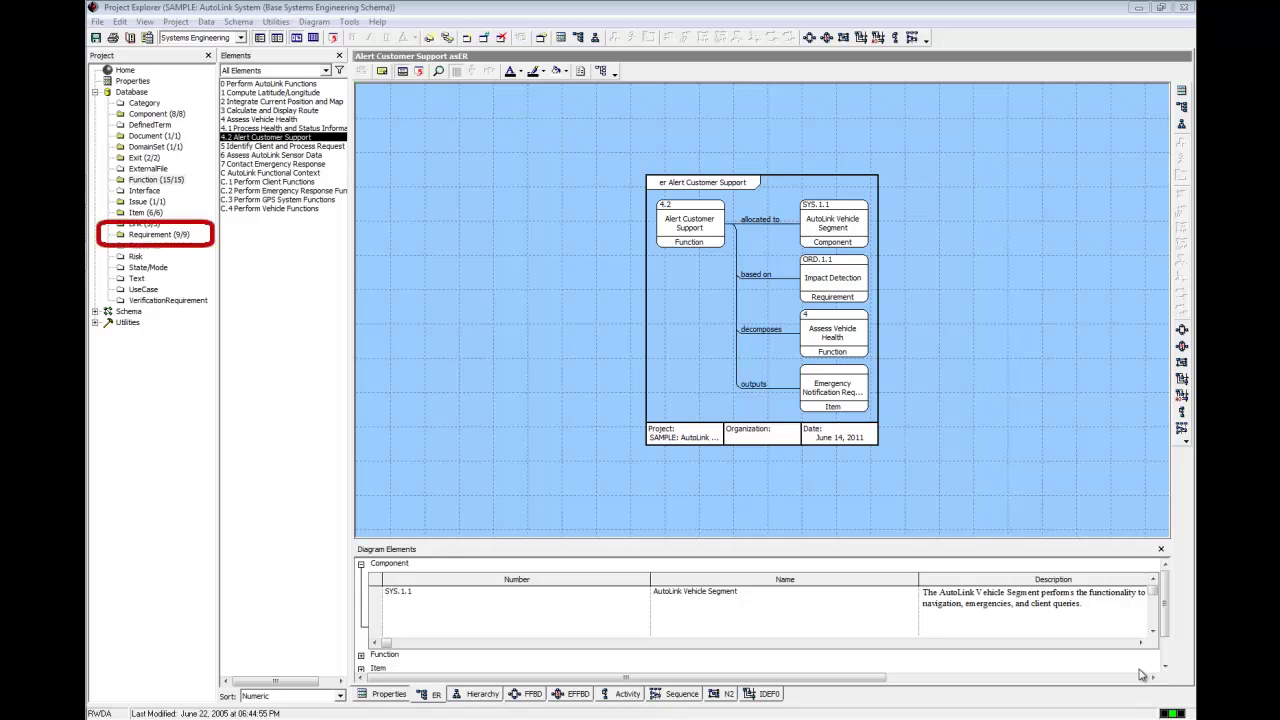
Display the Requirement class elements as a table and open the column editing options
click(131, 236)
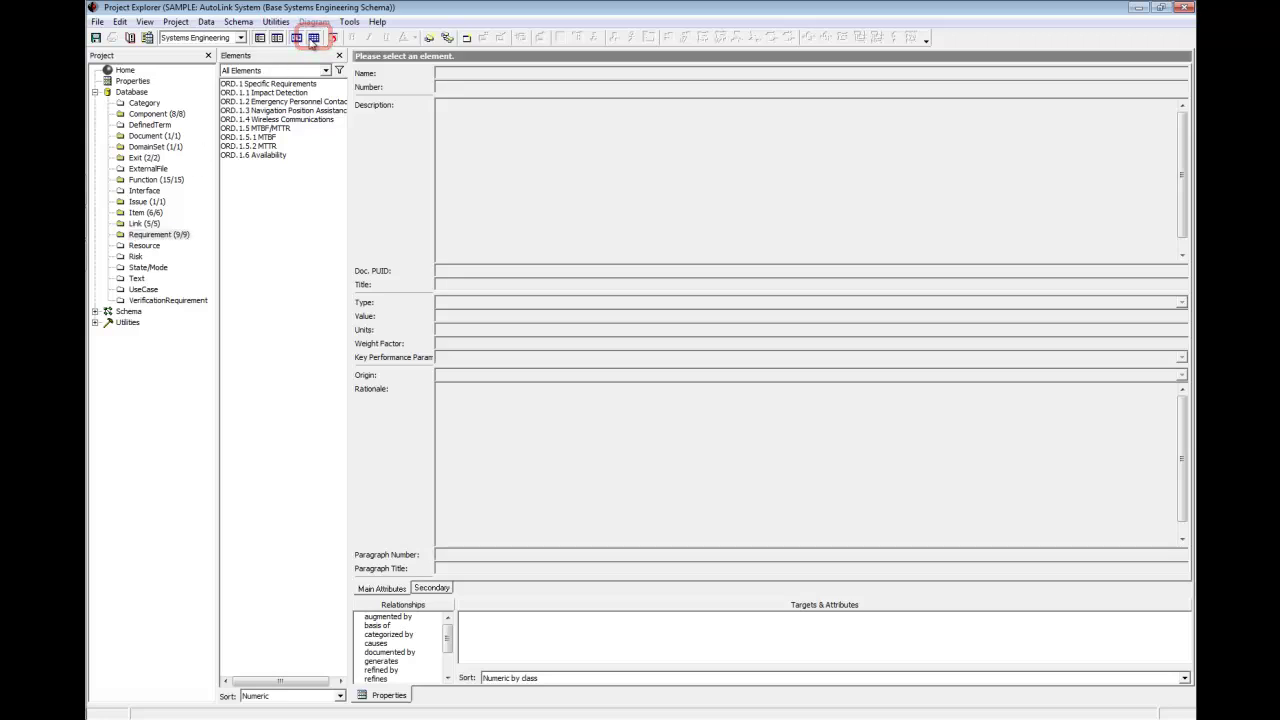
click(312, 37)
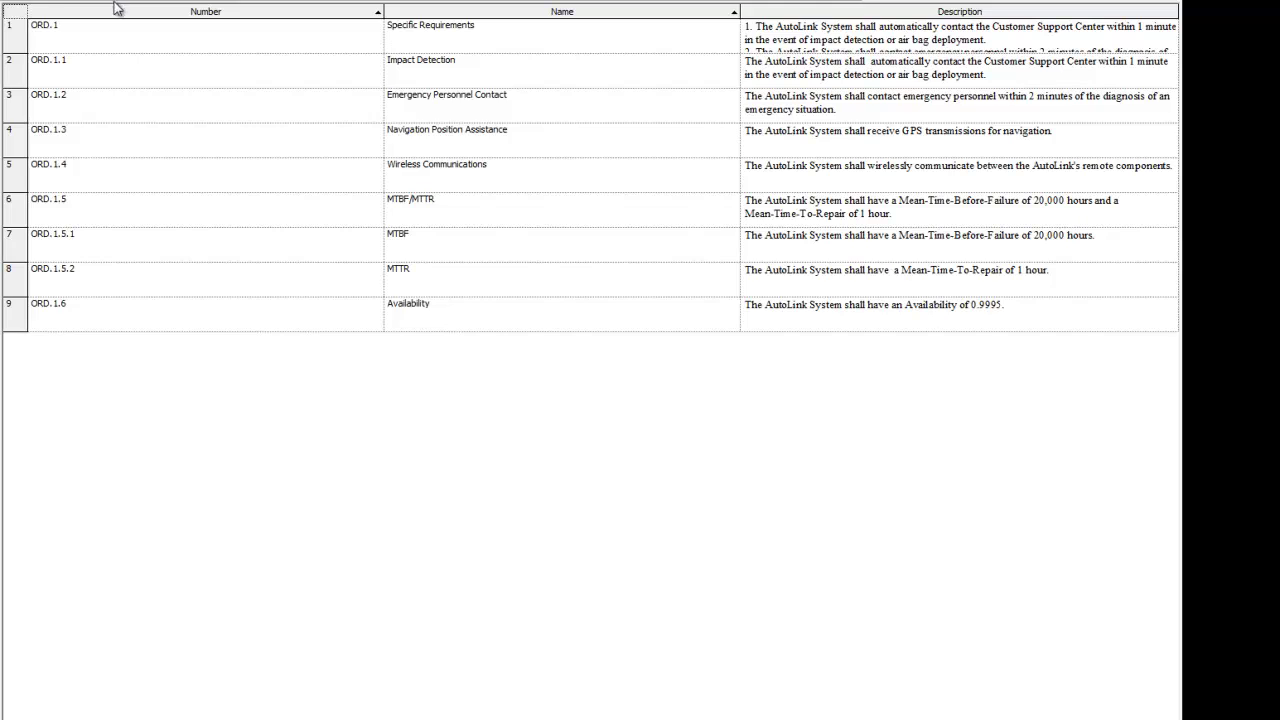
right_click(140, 79)
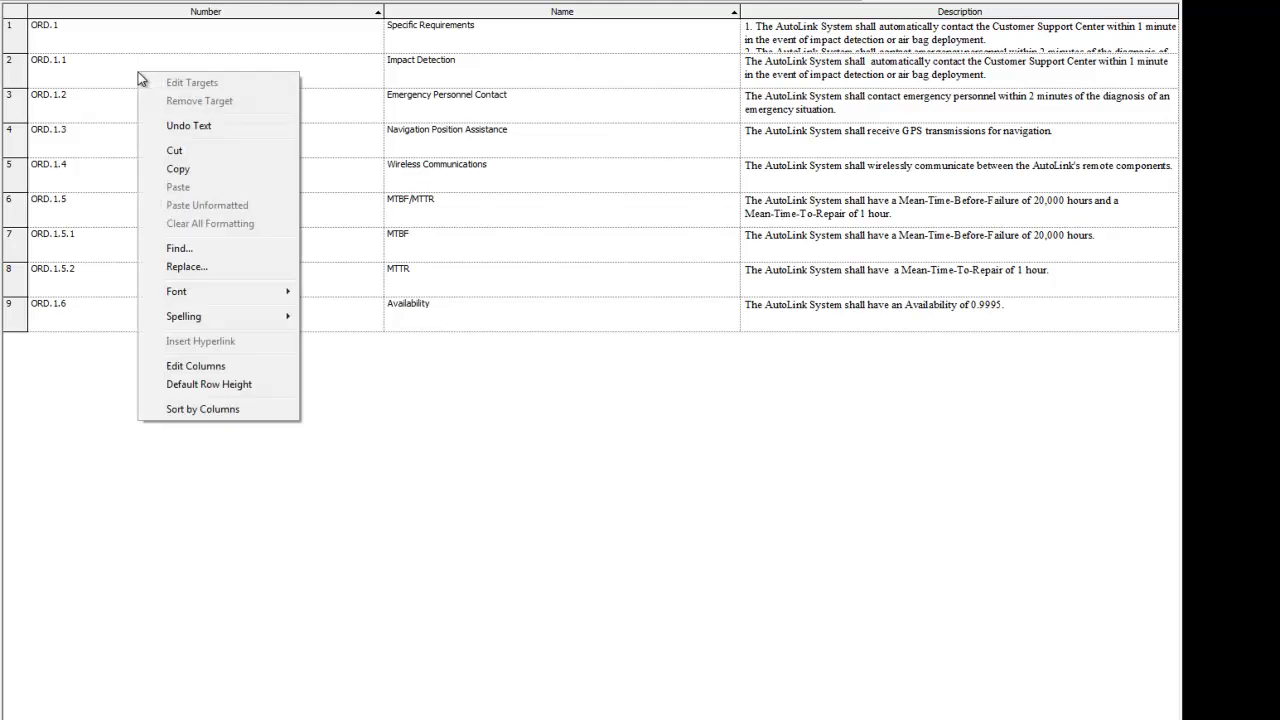
click(196, 366)
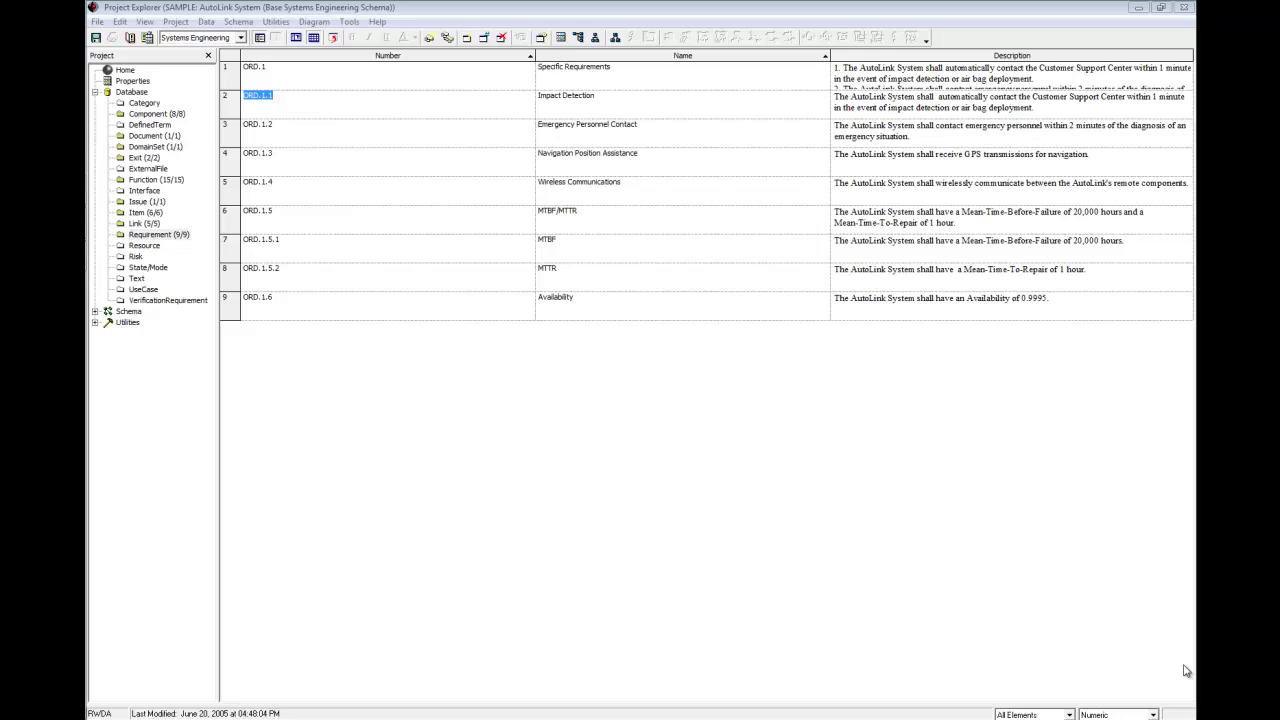
Set up a Project Backup export of the AutoLink sample project in CORE 5.x/6.x/7.x (XML) format, keeping the default options
click(100, 22)
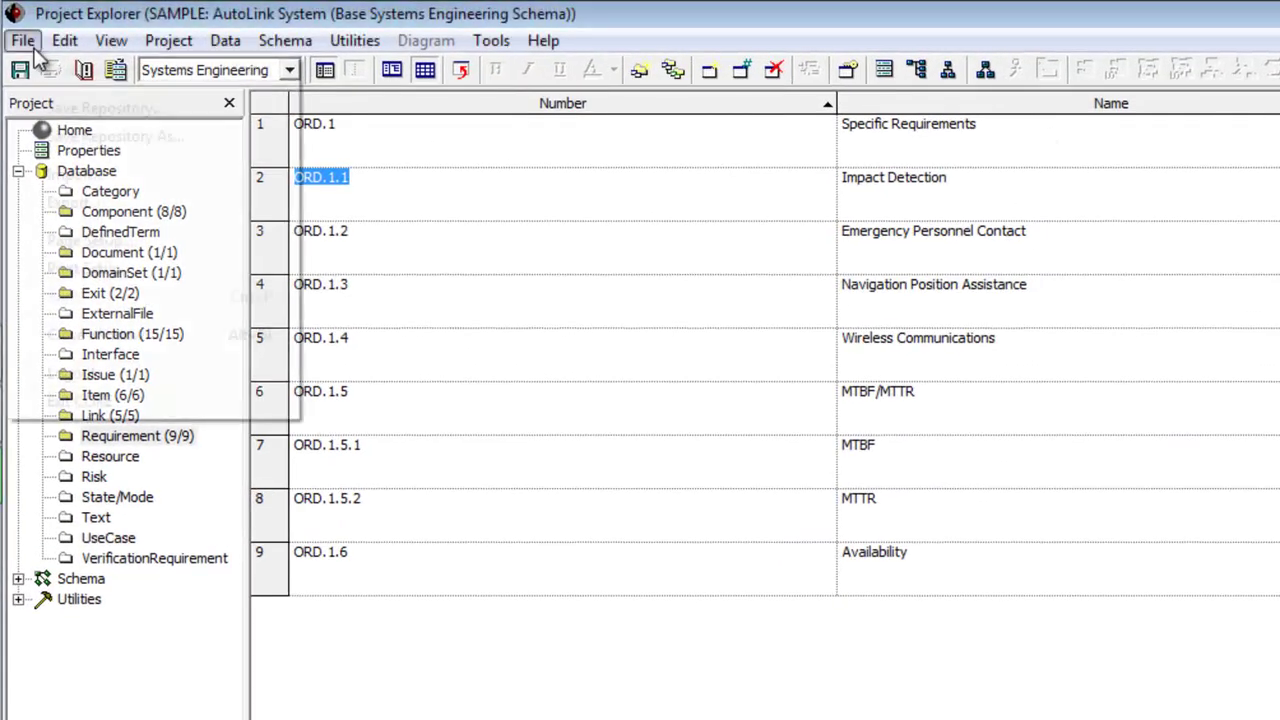
click(70, 203)
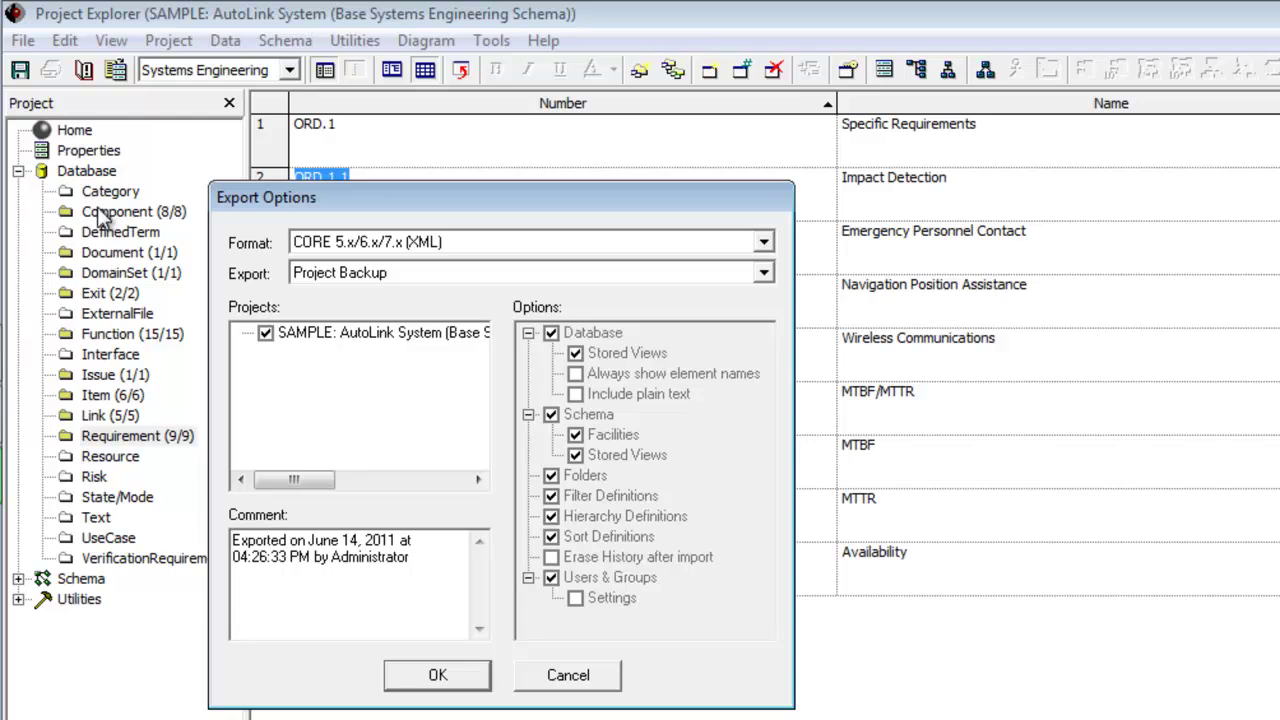
click(440, 676)
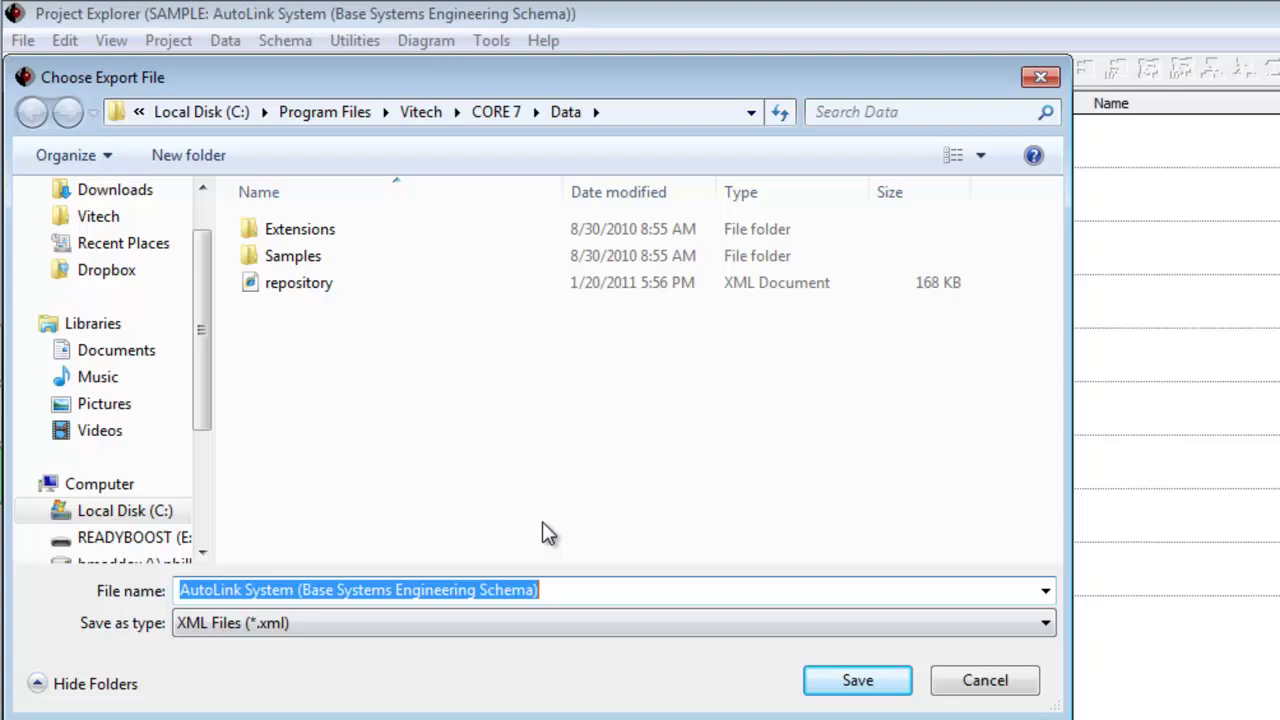
Shorten the export file name to AutoLink System and save the XML file to the Desktop
click(561, 589)
drag(561, 589, 307, 595)
key(BackSpace)
key(BackSpace)
key(BackSpace)
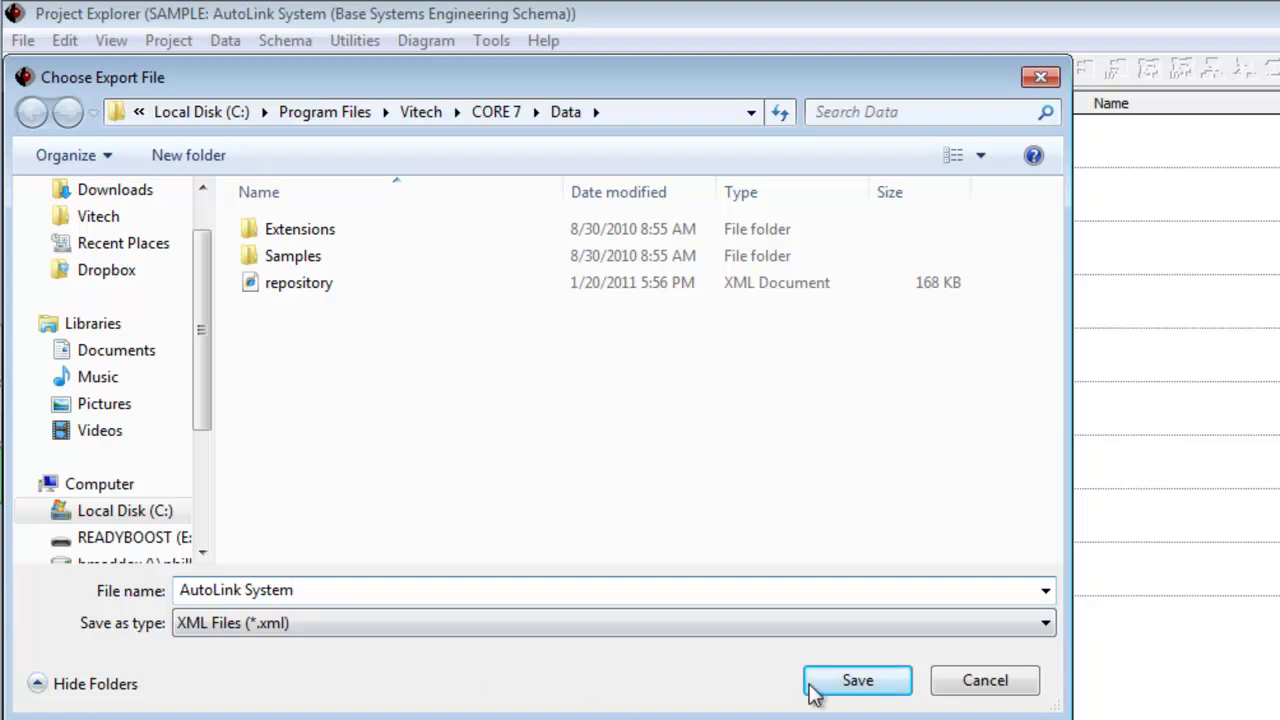
scroll(204, 218, up, 2)
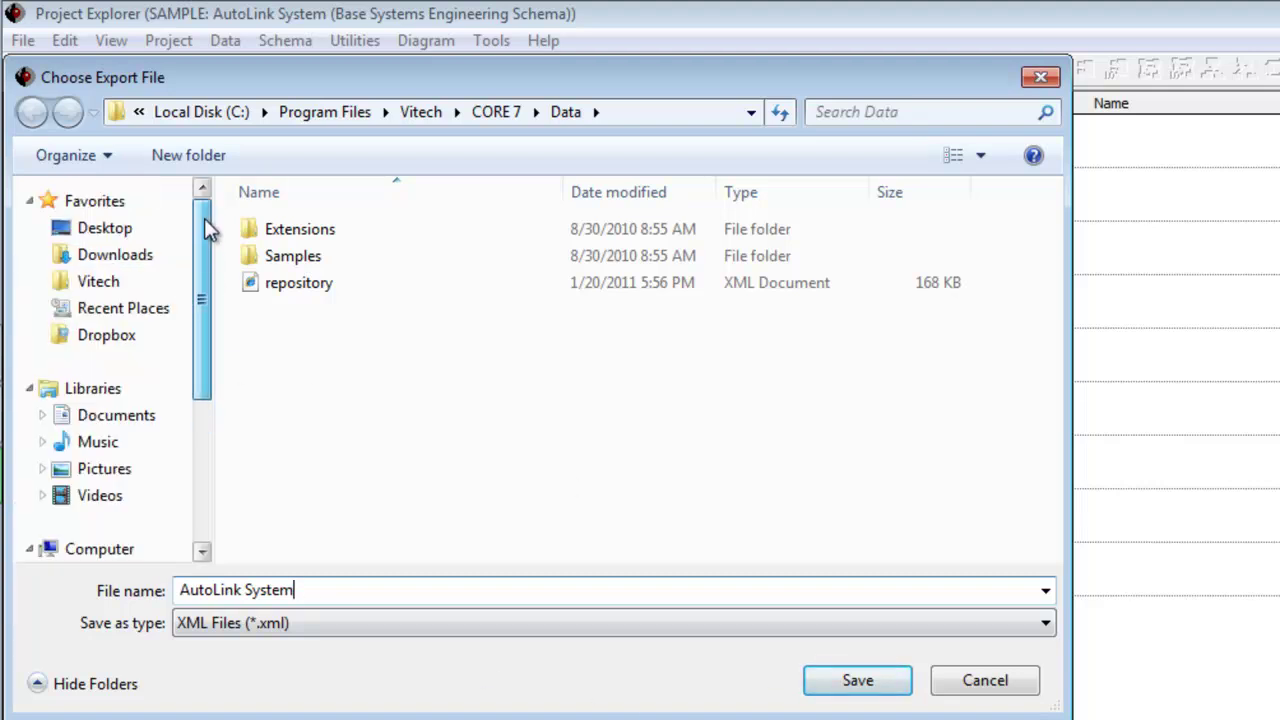
click(112, 224)
click(846, 669)
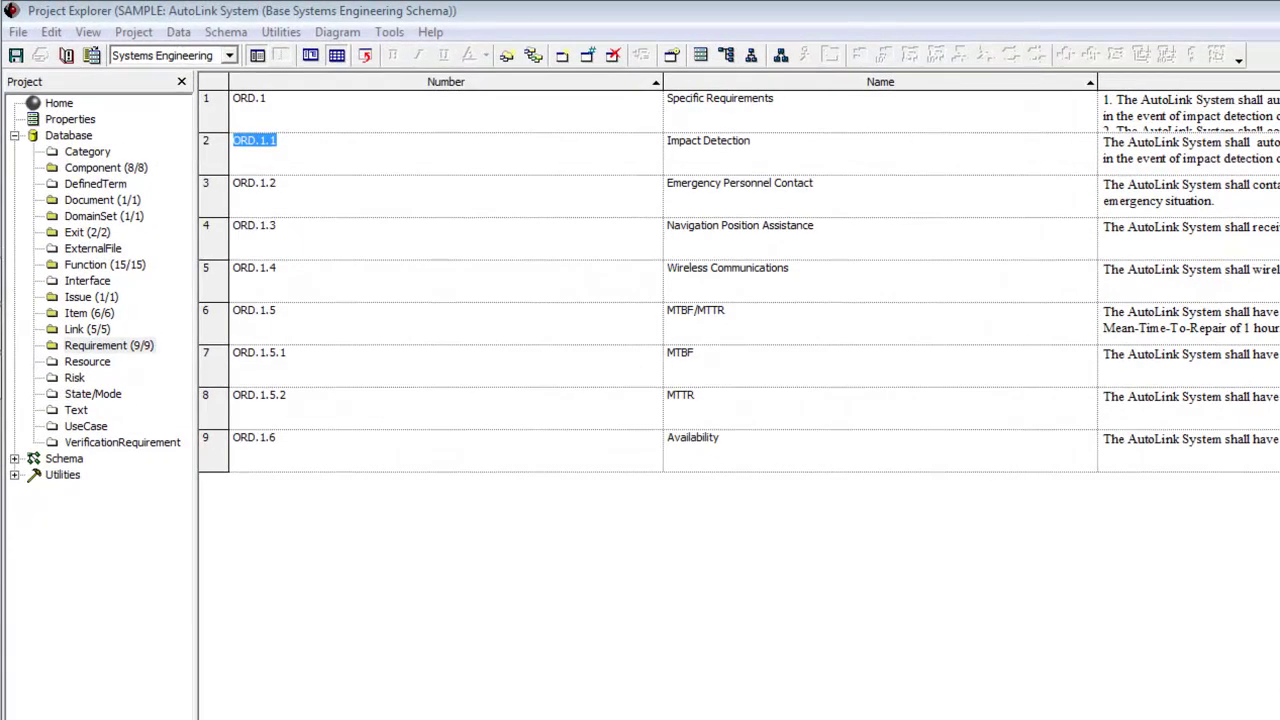
Erase the whole database of the AutoLink sample project
click(140, 32)
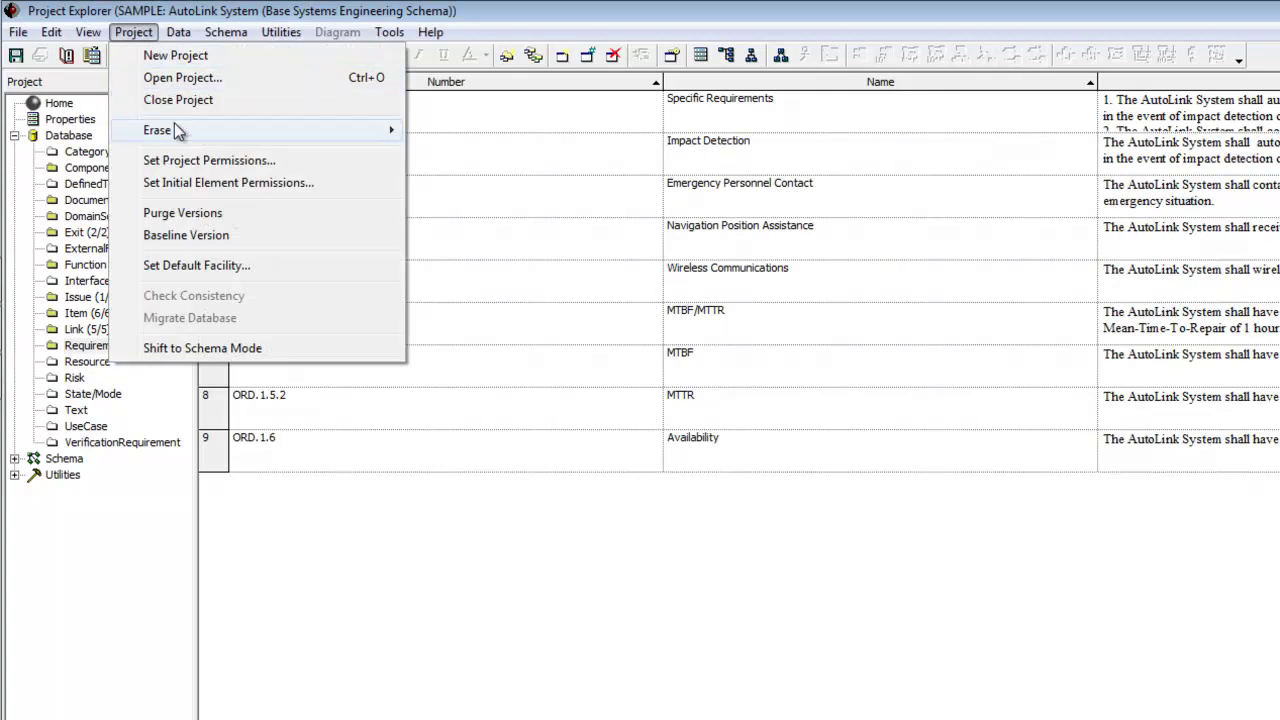
mouse_move(174, 123)
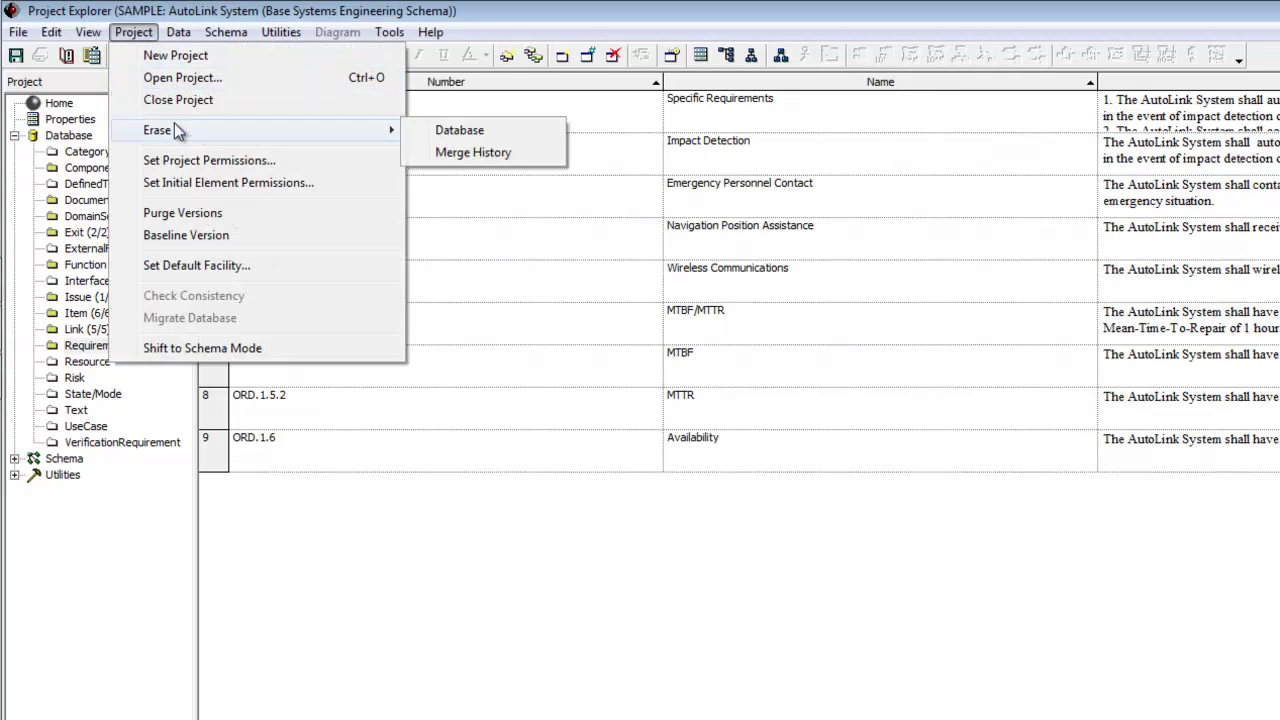
click(447, 132)
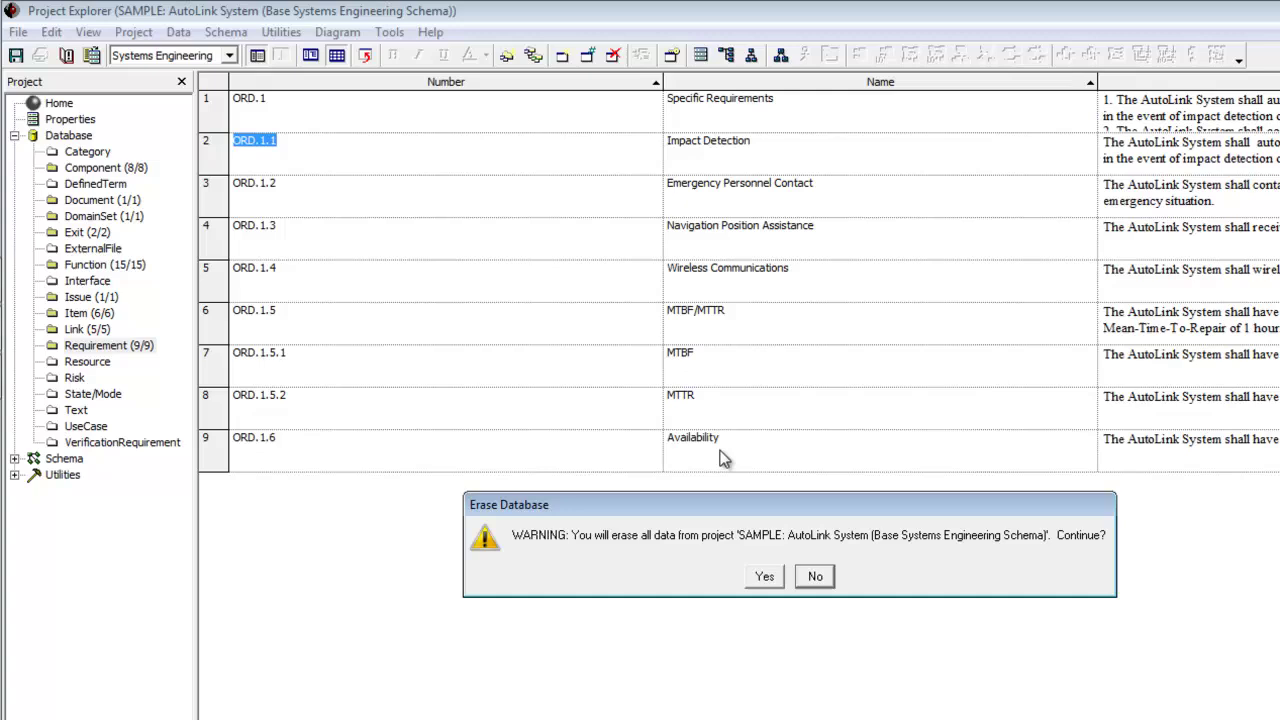
click(763, 577)
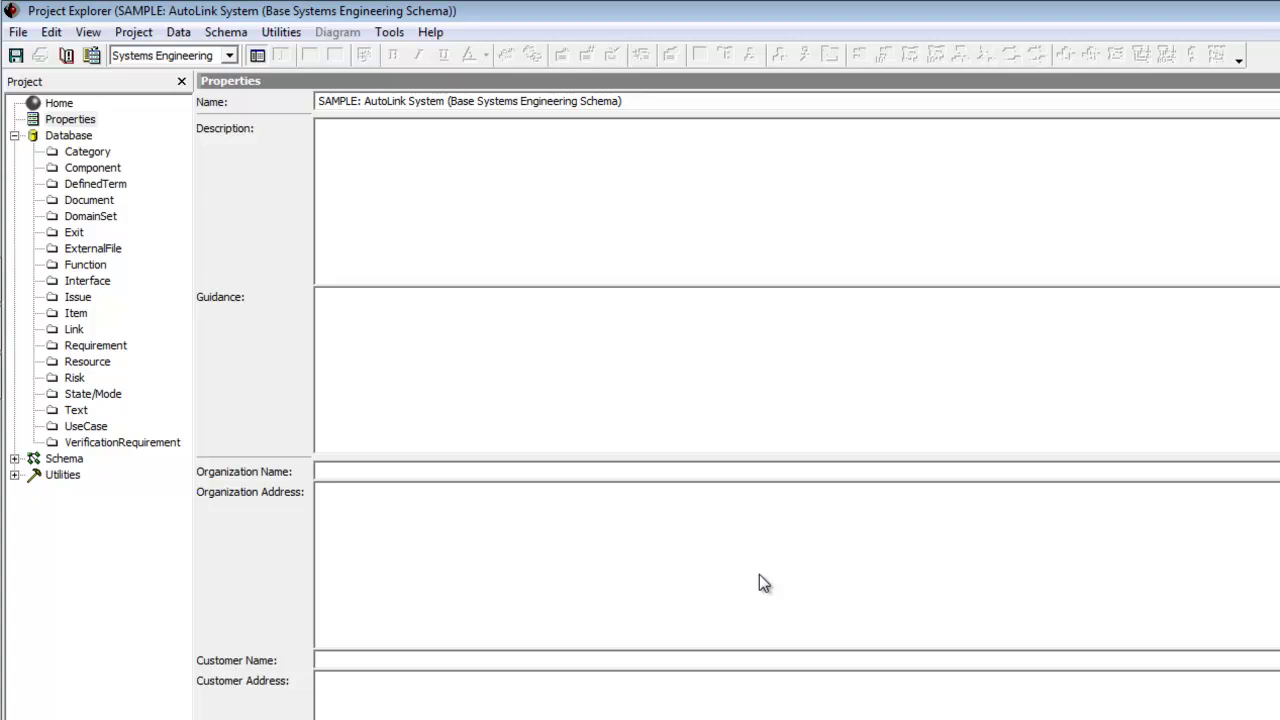
Start saving the repository as a separate CORE 7.0 repository file
click(18, 32)
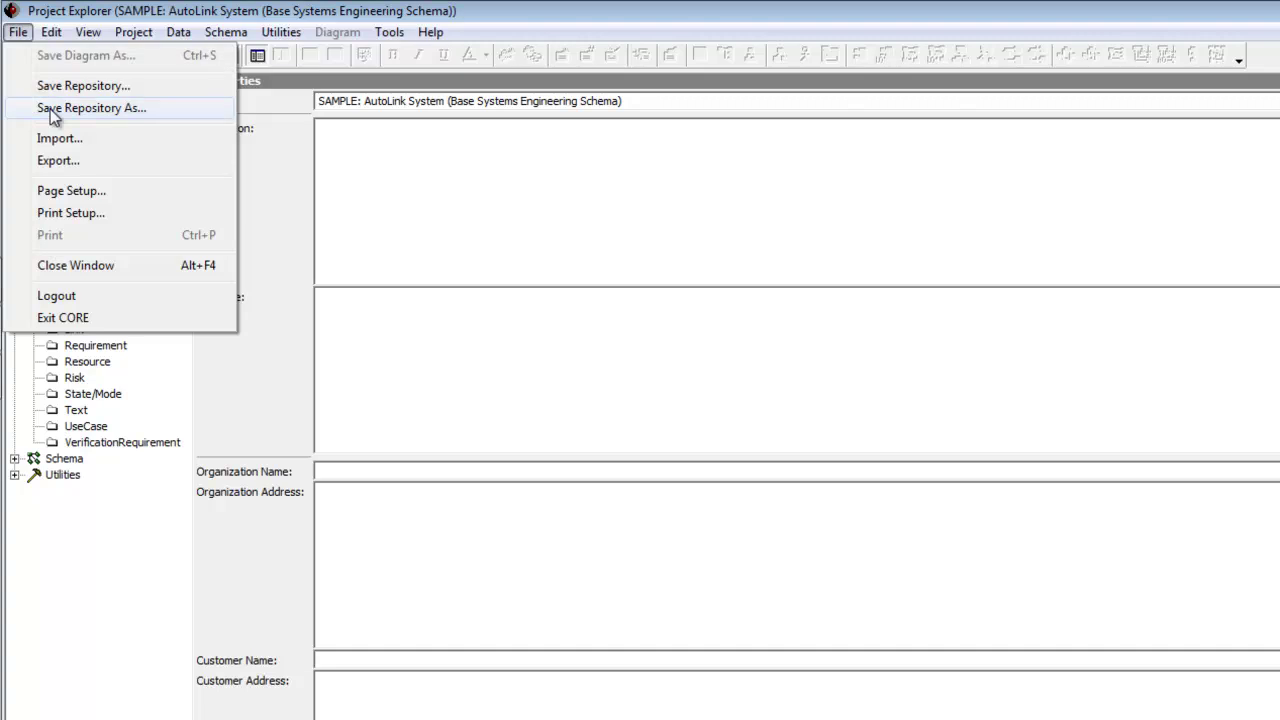
click(50, 109)
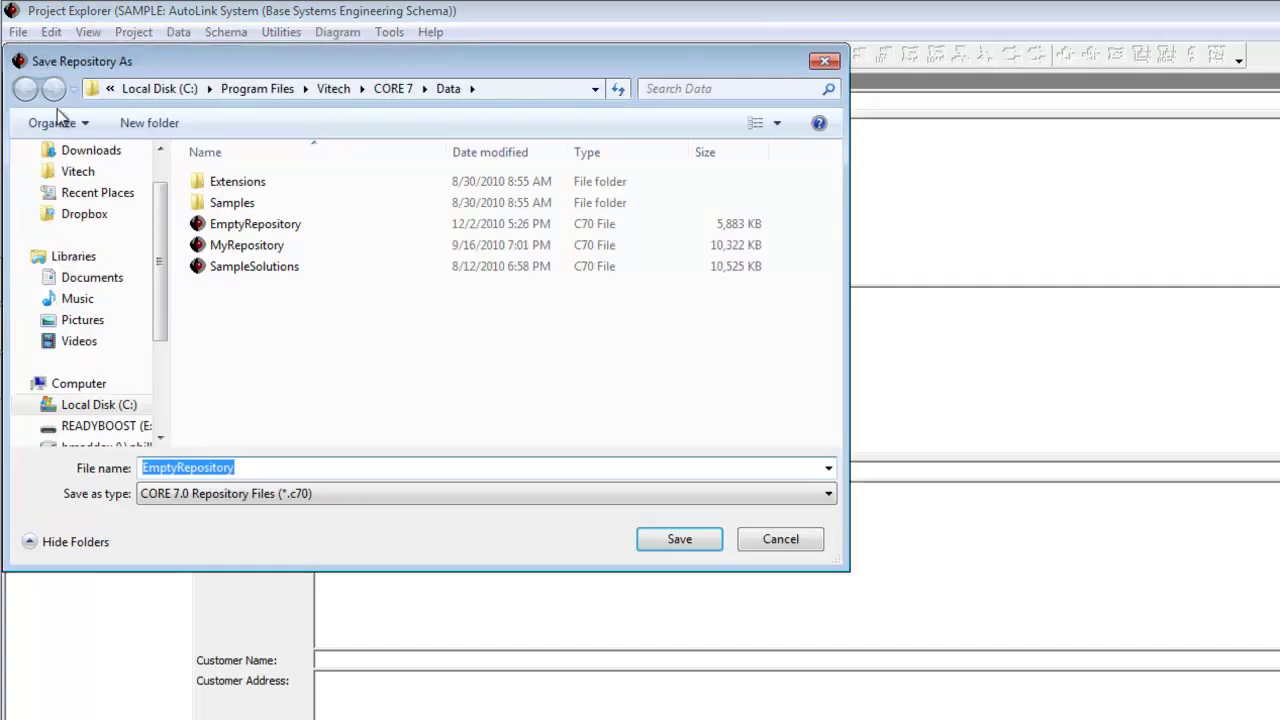